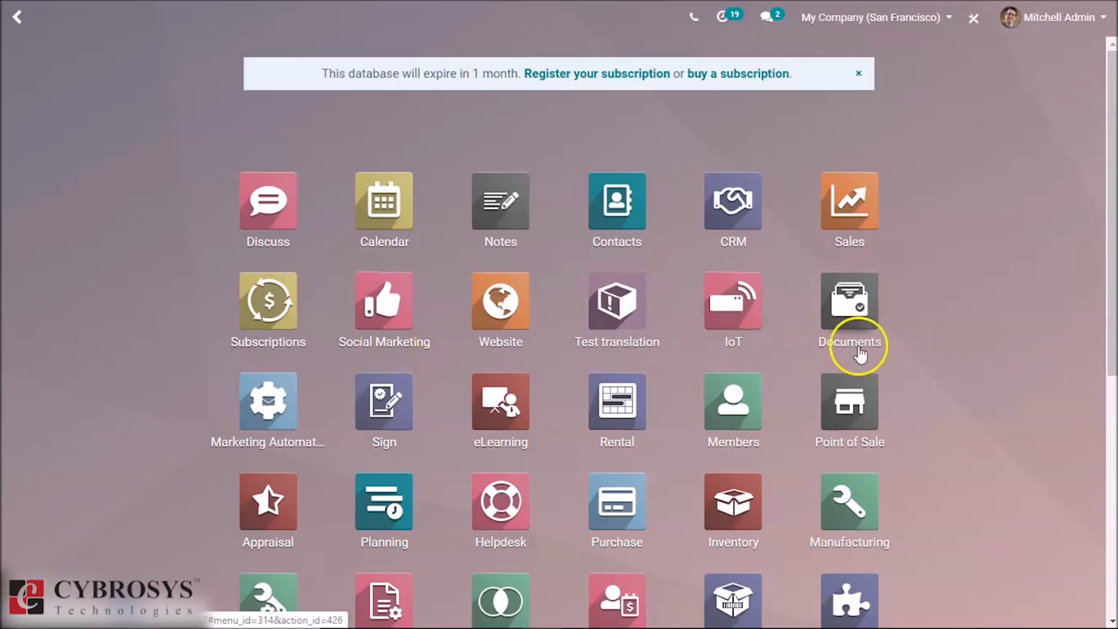
Enter the Point of Sale app and reach the Products menu
left_click(861, 404)
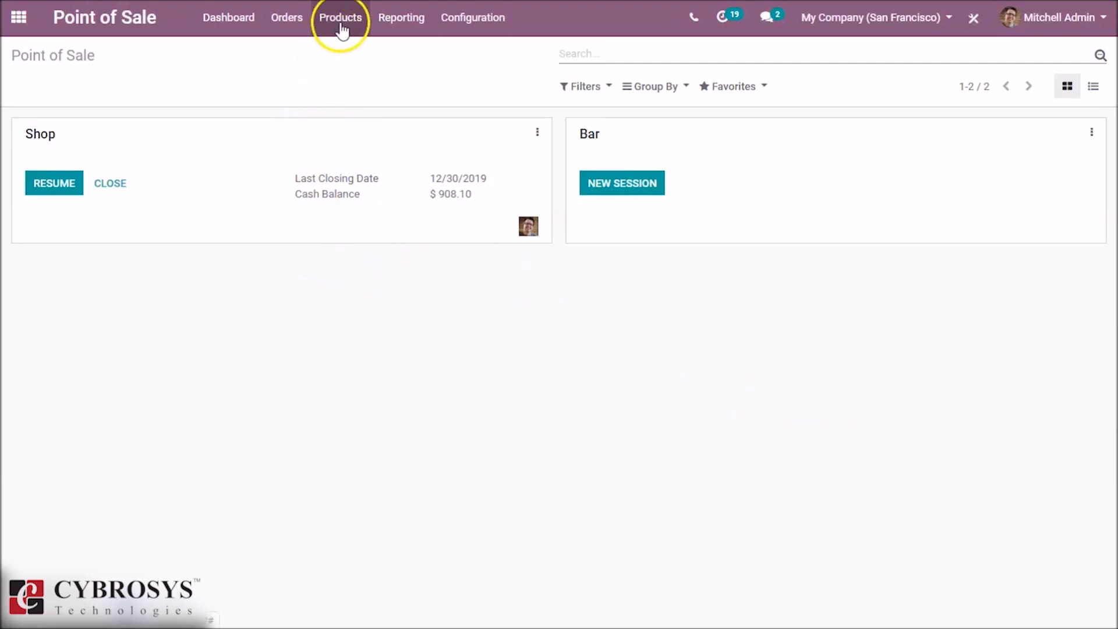
left_click(341, 19)
Review Acoustic Bloc Screens' Inventory tab, then scroll the POS product catalogue down to ppos demo
left_click(346, 54)
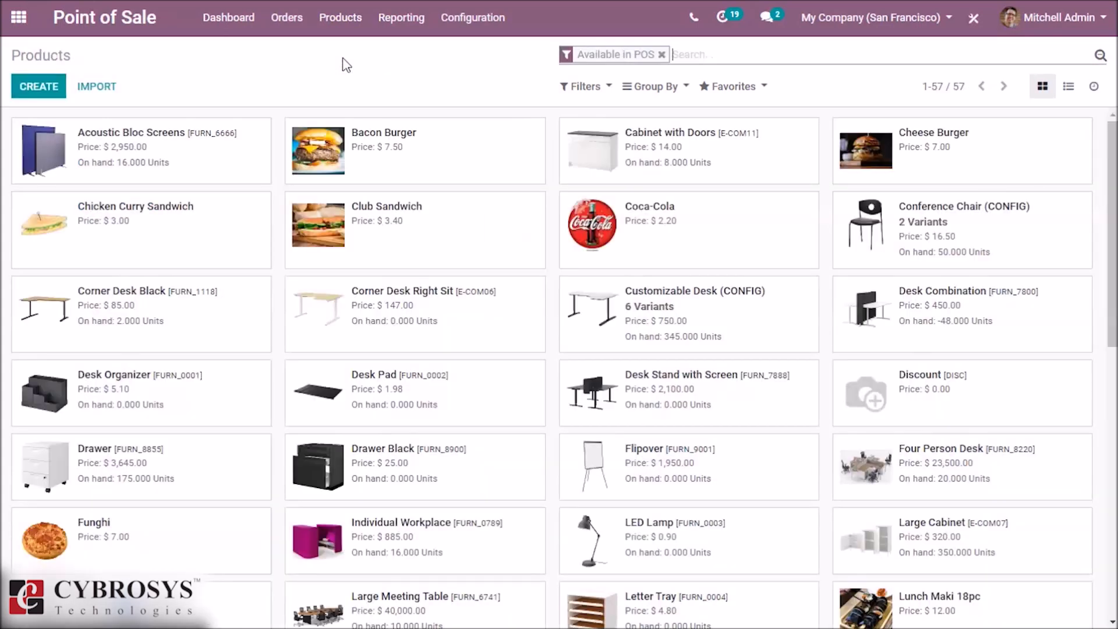
left_click(200, 149)
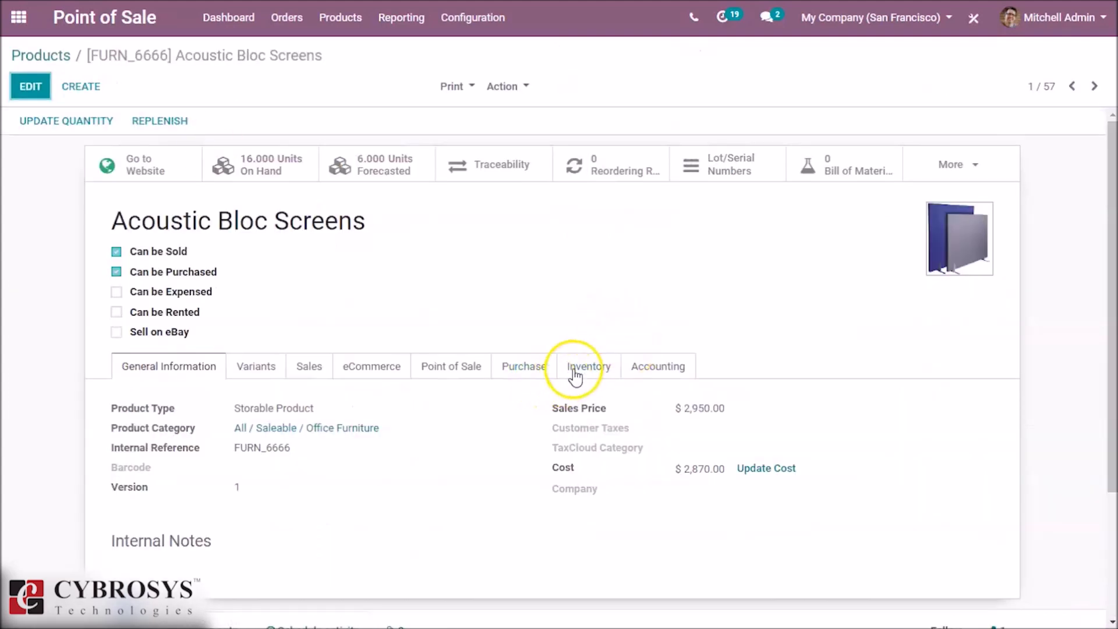
left_click(584, 369)
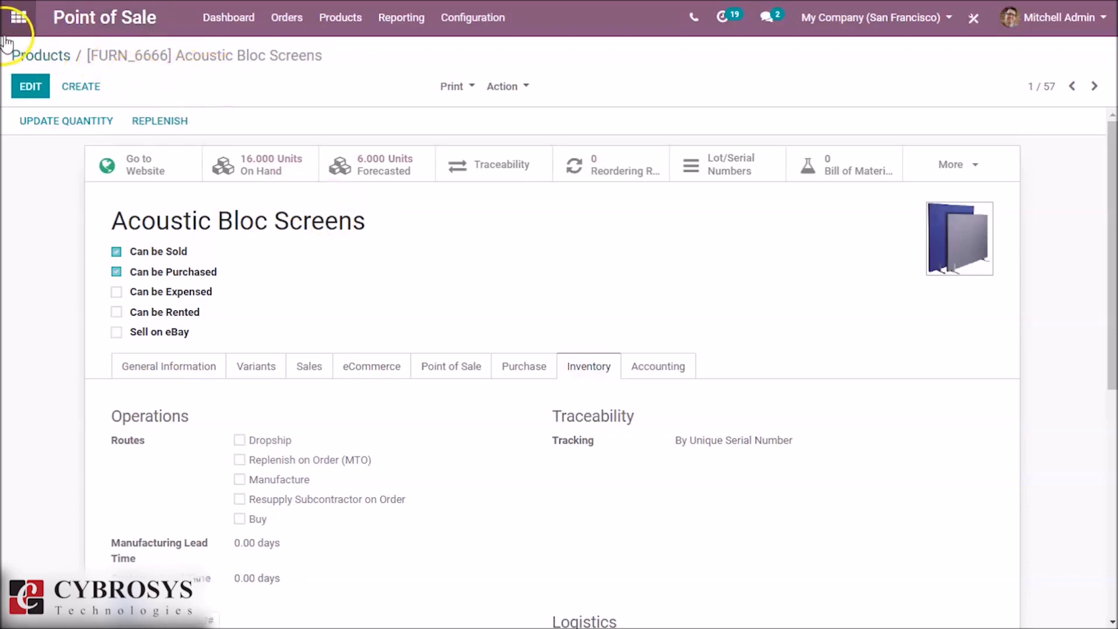
left_click(41, 59)
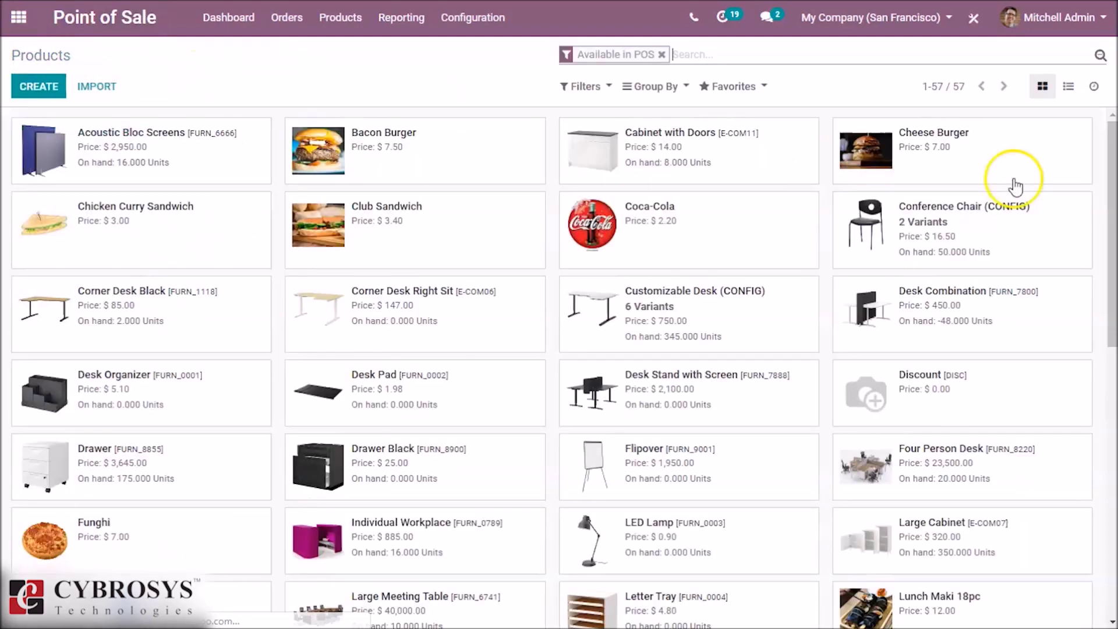
left_click_drag(1109, 194, 1110, 452)
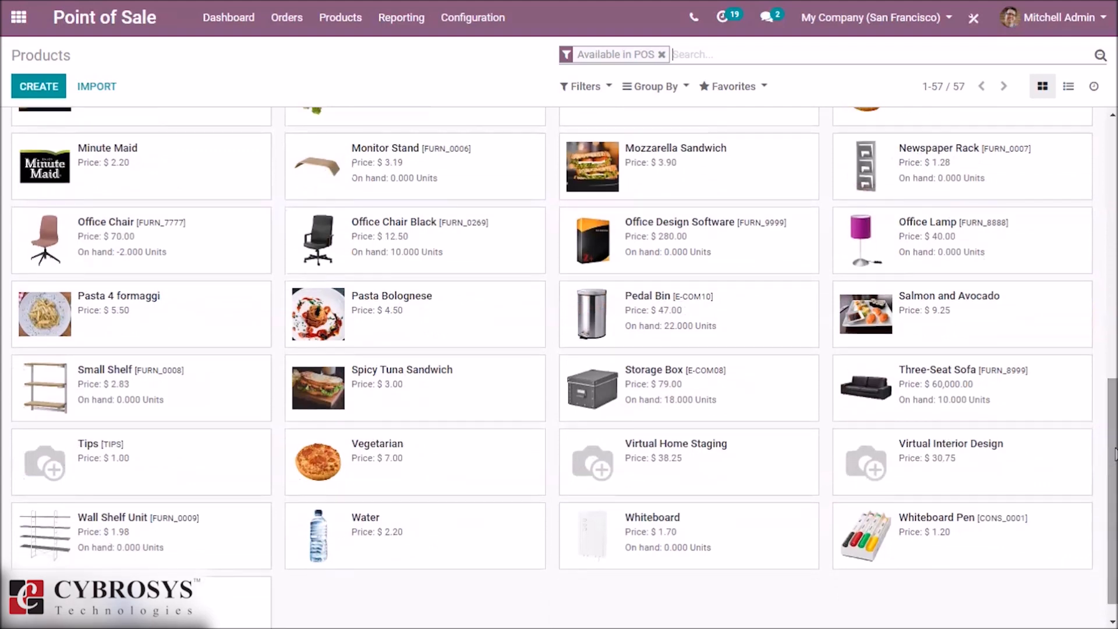
left_click_drag(1108, 452, 1107, 516)
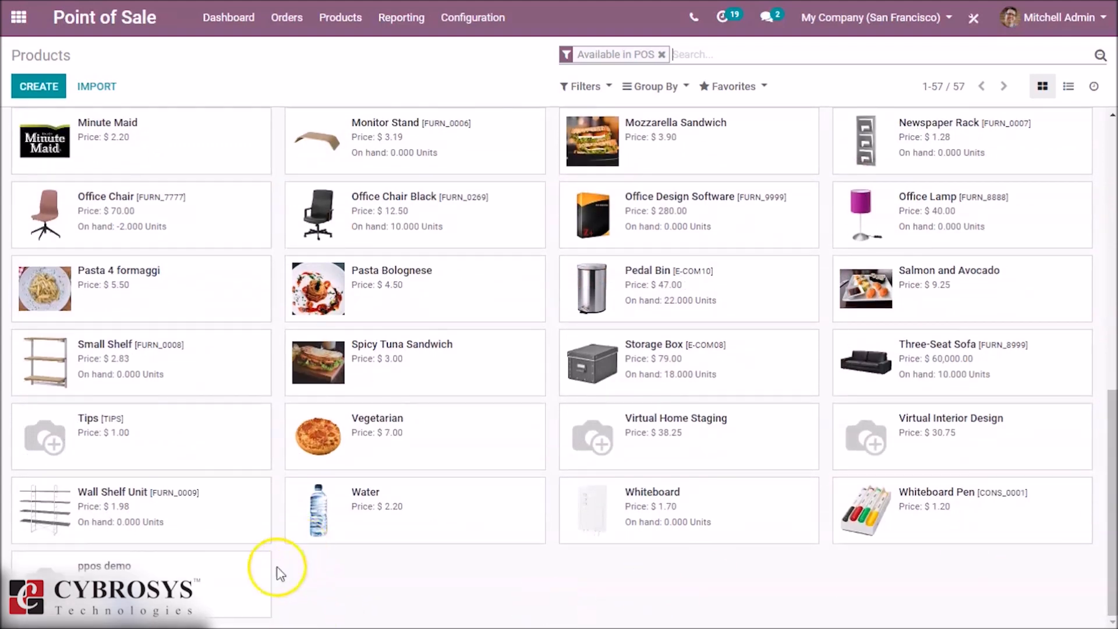
Check that ppos demo is tracked By Lots on its Inventory tab
left_click(240, 592)
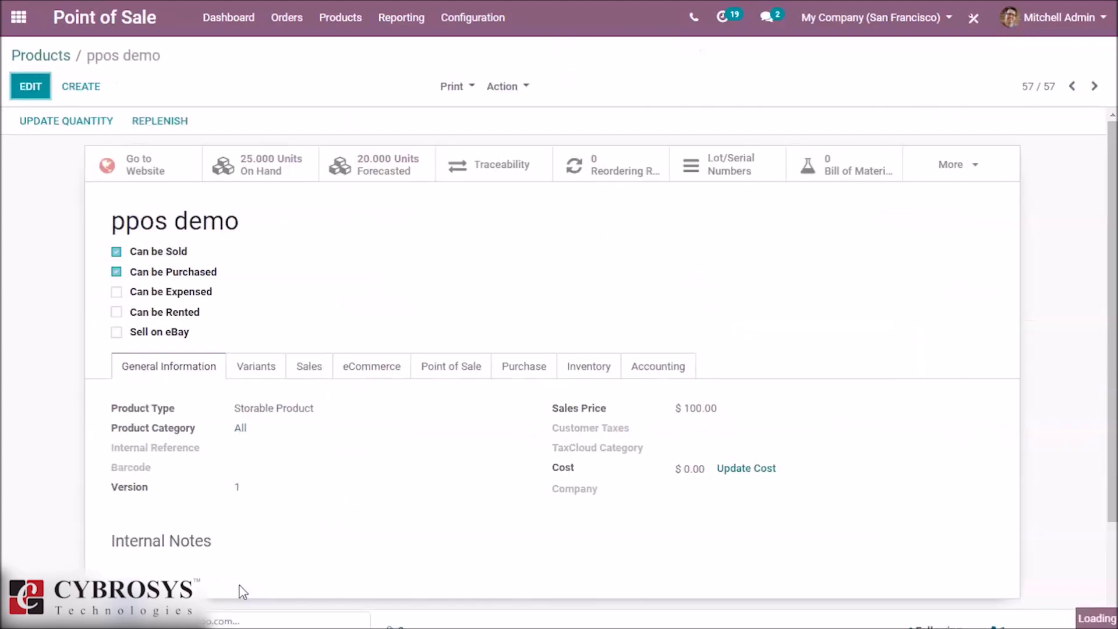
left_click(590, 376)
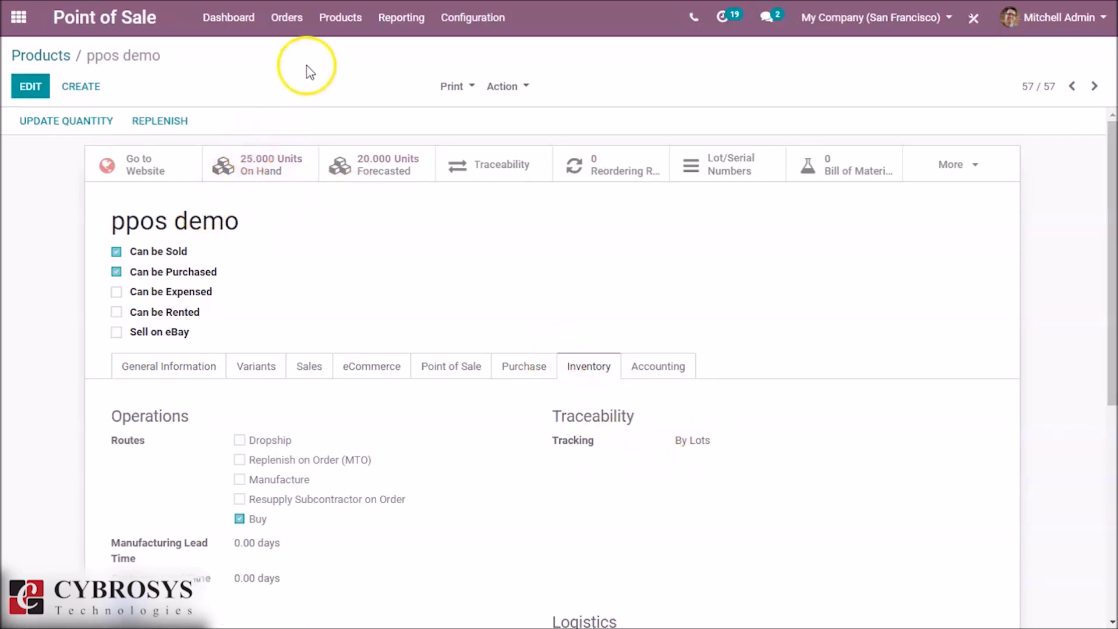
left_click(341, 29)
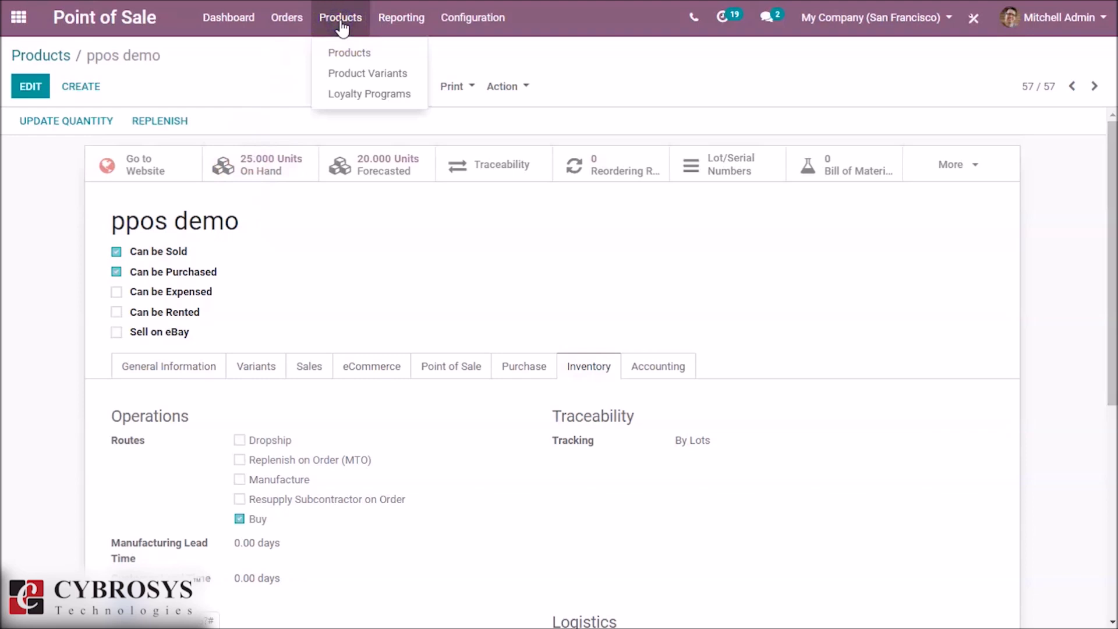
left_click(38, 56)
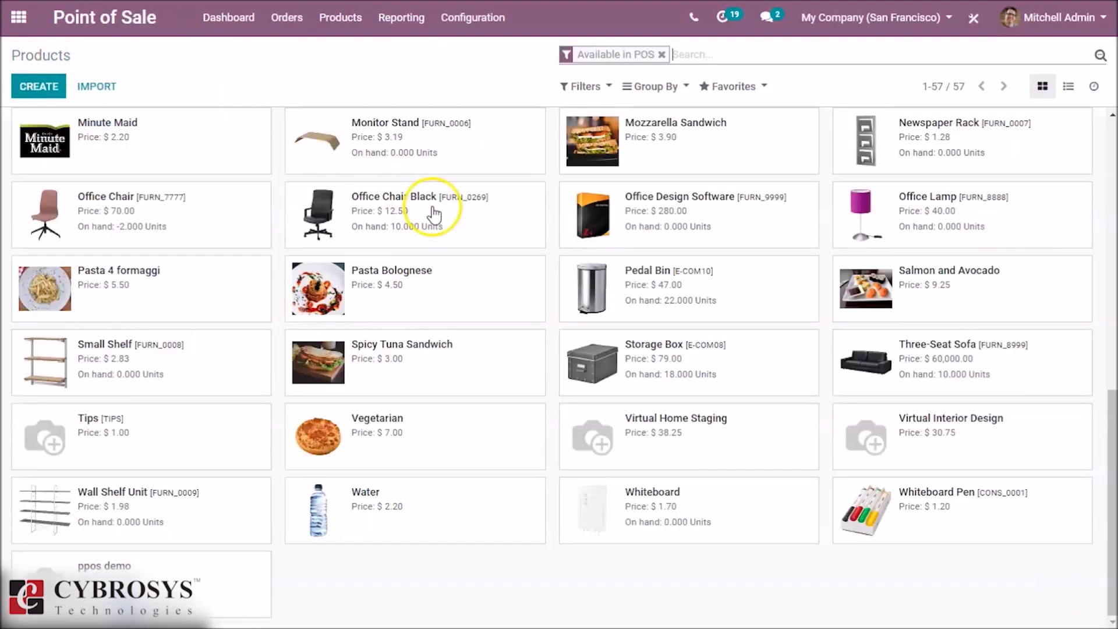
Check that Office Chair Black has No Tracking on its Inventory tab
left_click(435, 213)
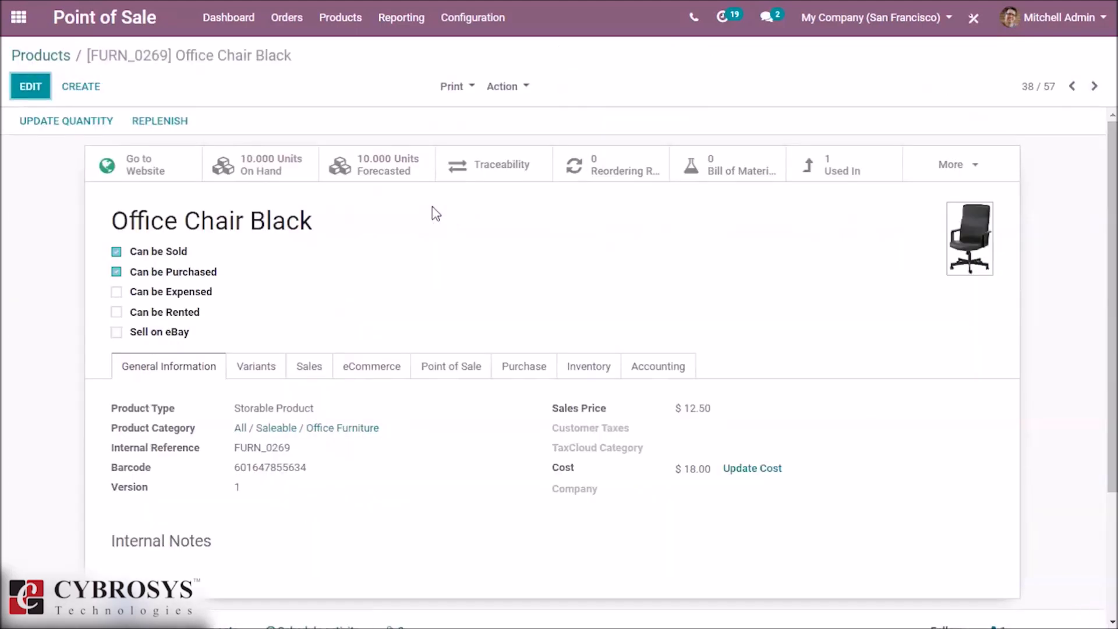
left_click(576, 354)
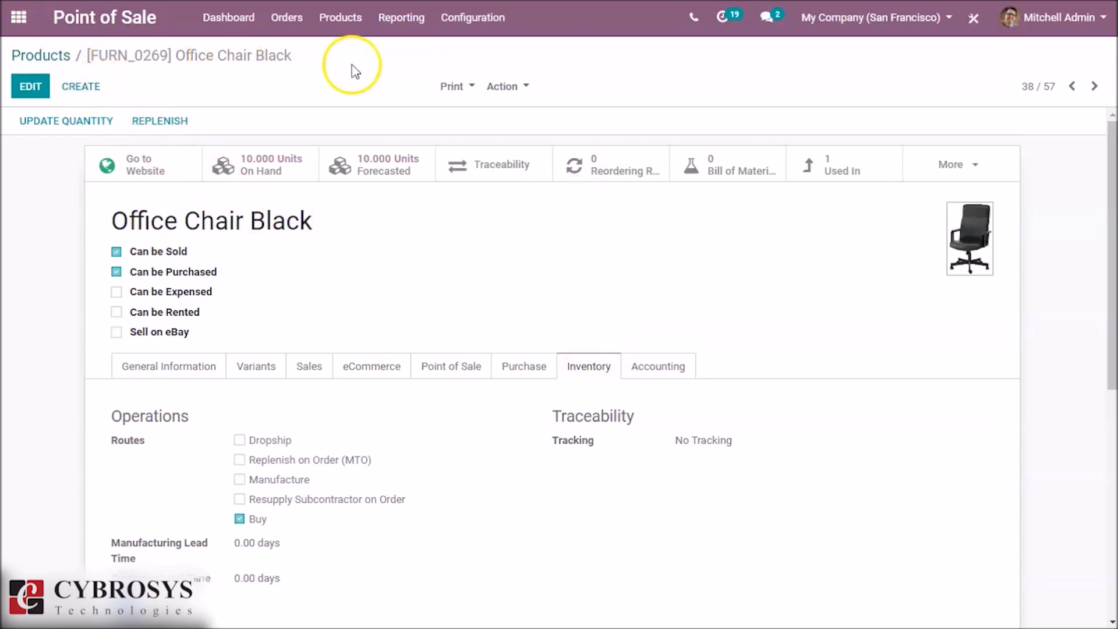
left_click(39, 63)
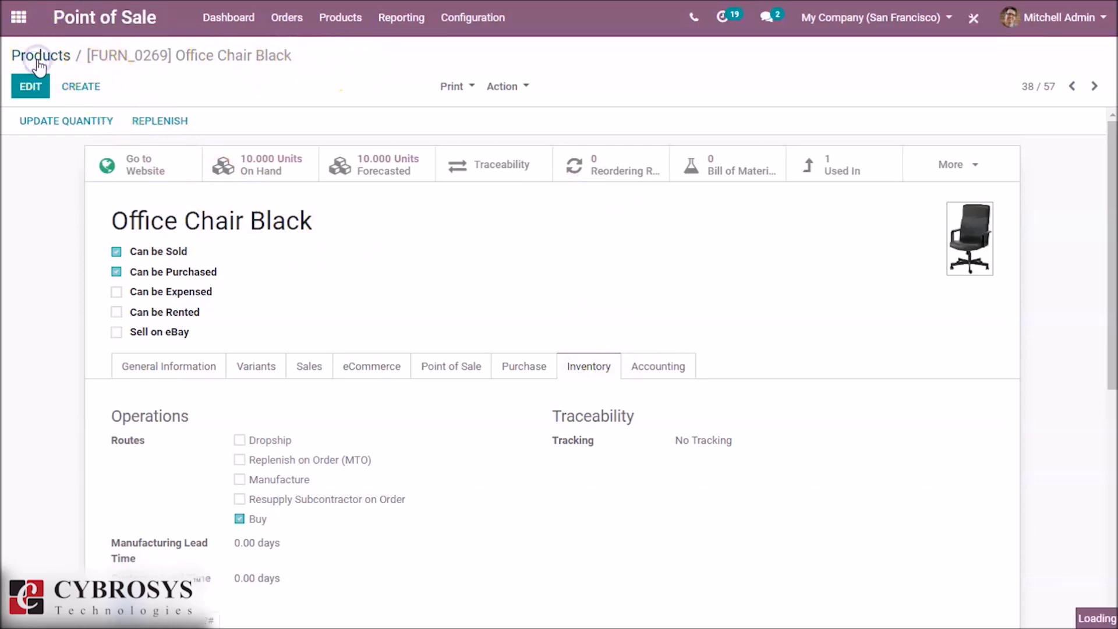
Resume the Shop point-of-sale session from the dashboard
left_click(225, 19)
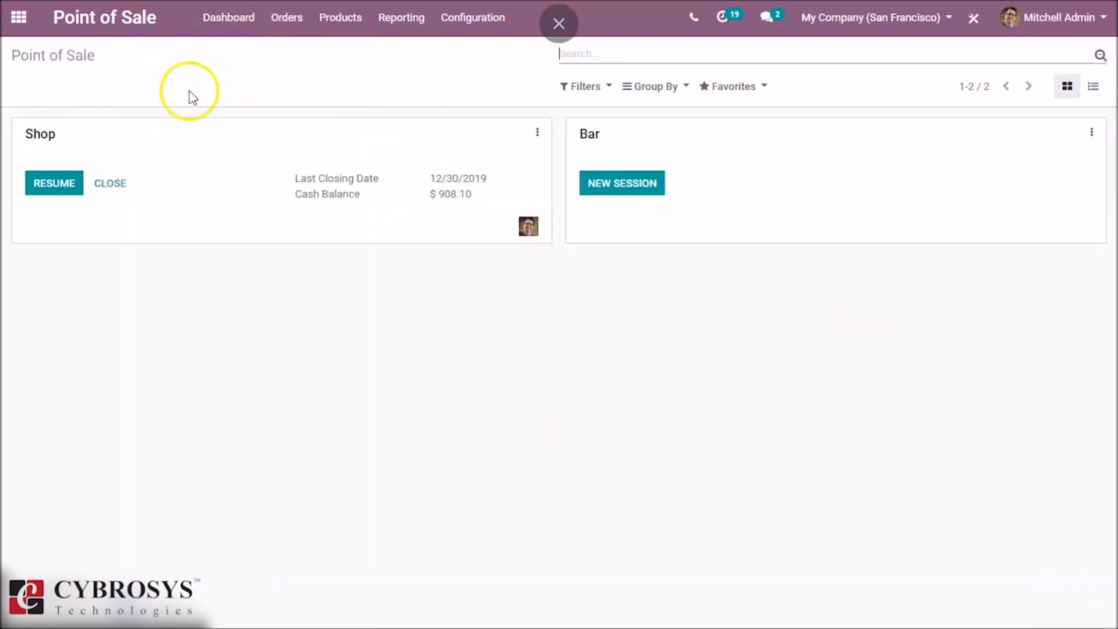
left_click(51, 200)
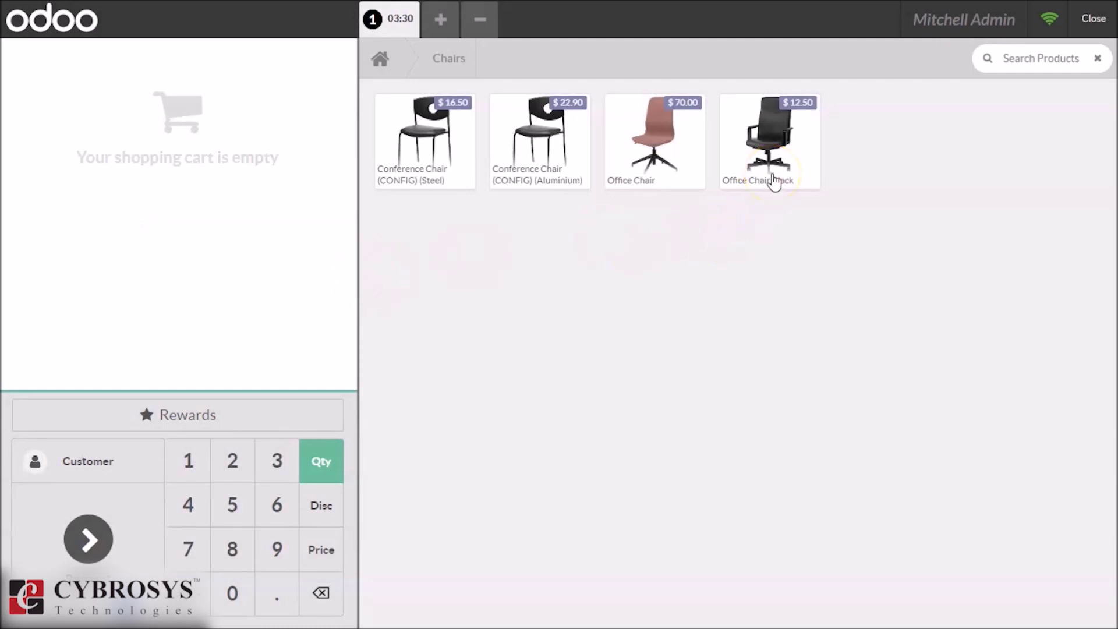
Add 4 Office Chair Black and 1 Office Chair to the order, totalling $120.00
left_click(774, 182)
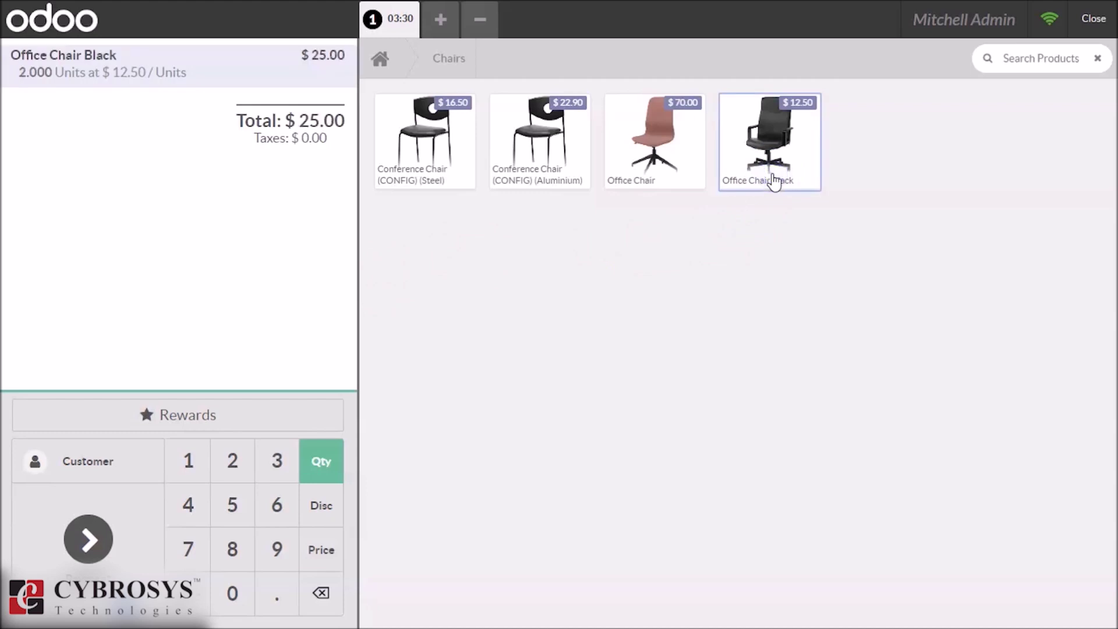
left_click(774, 182)
left_click(651, 153)
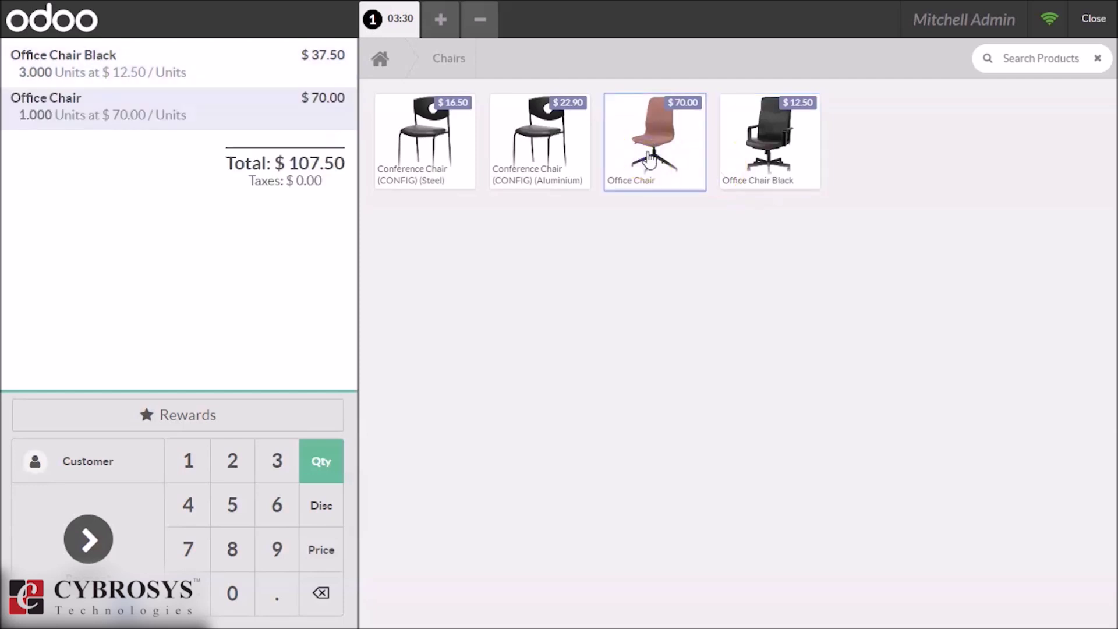
left_click(769, 129)
left_click(769, 129)
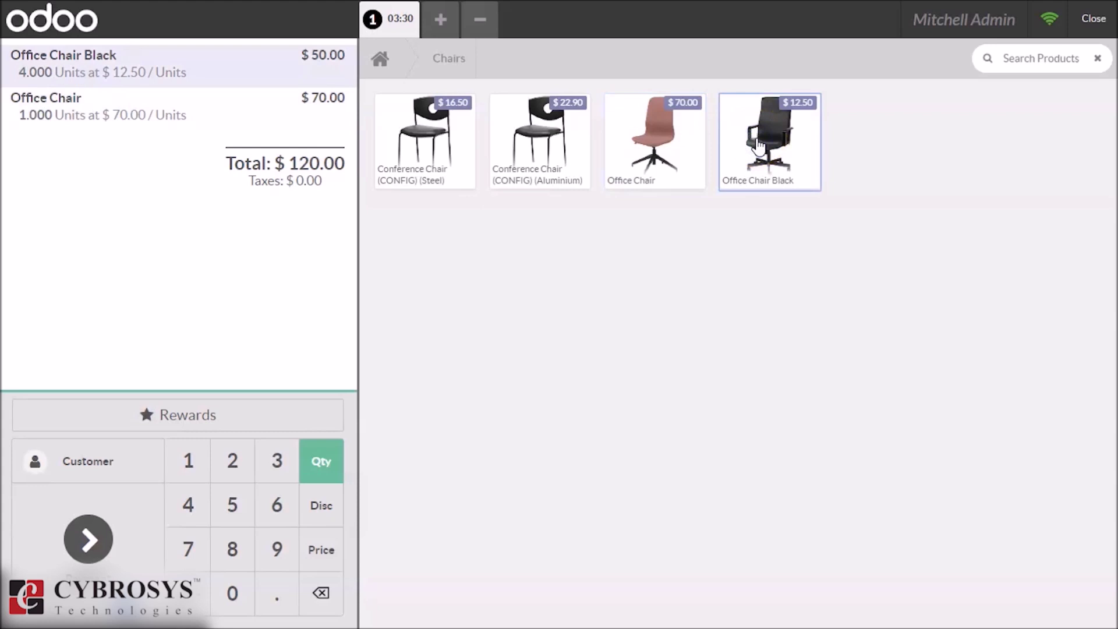
left_click(654, 228)
left_click(585, 264)
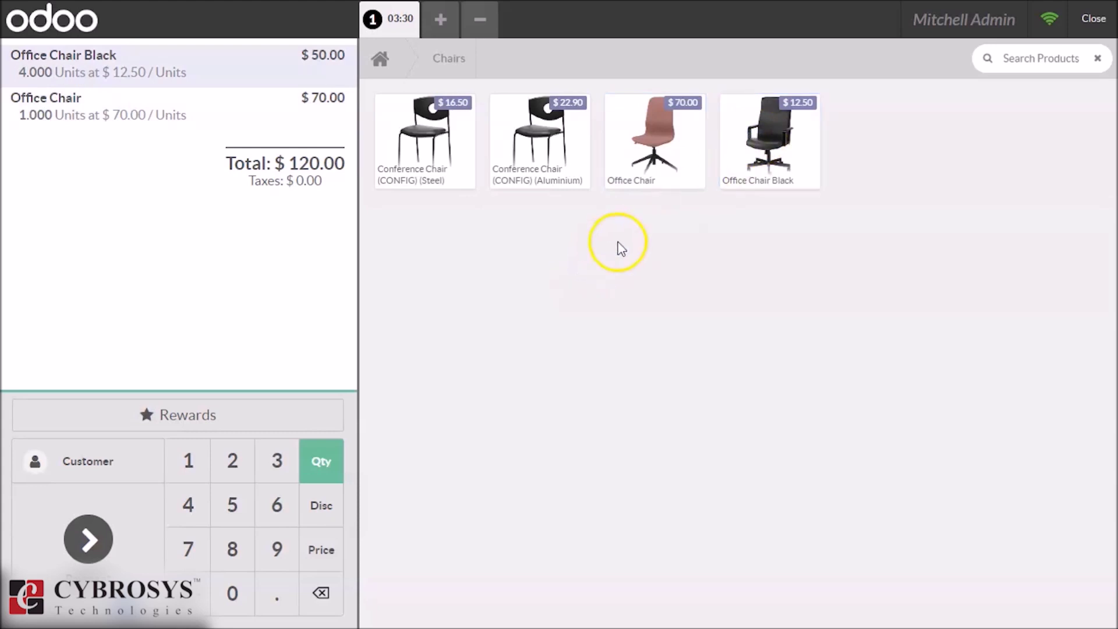
Add ppos demo from the Miscellaneous category with lot 0000001
left_click(378, 63)
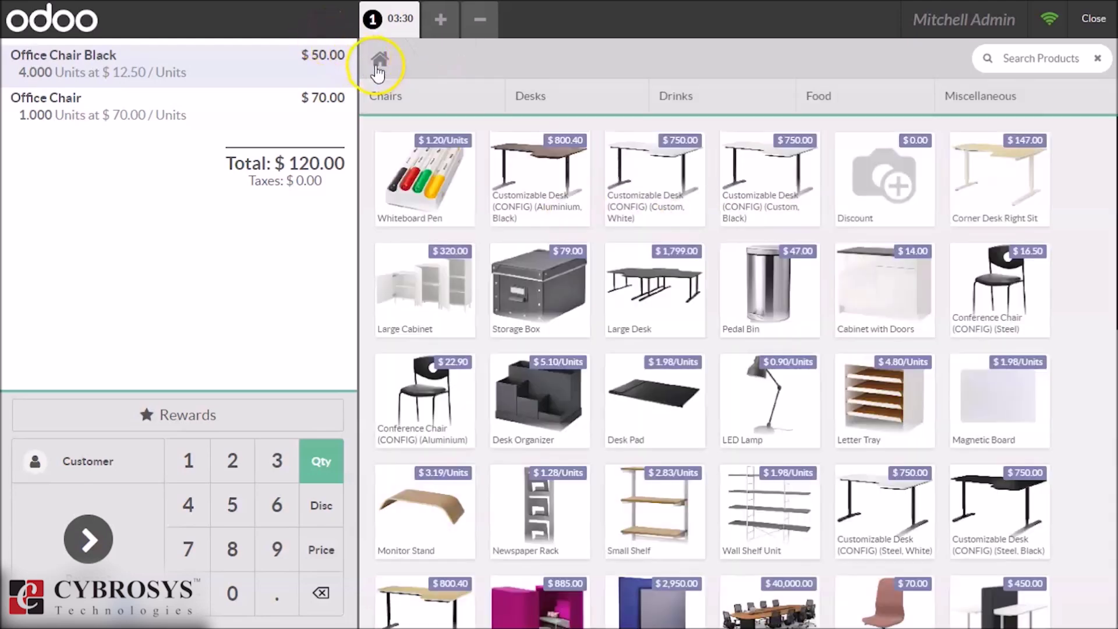
left_click(1045, 94)
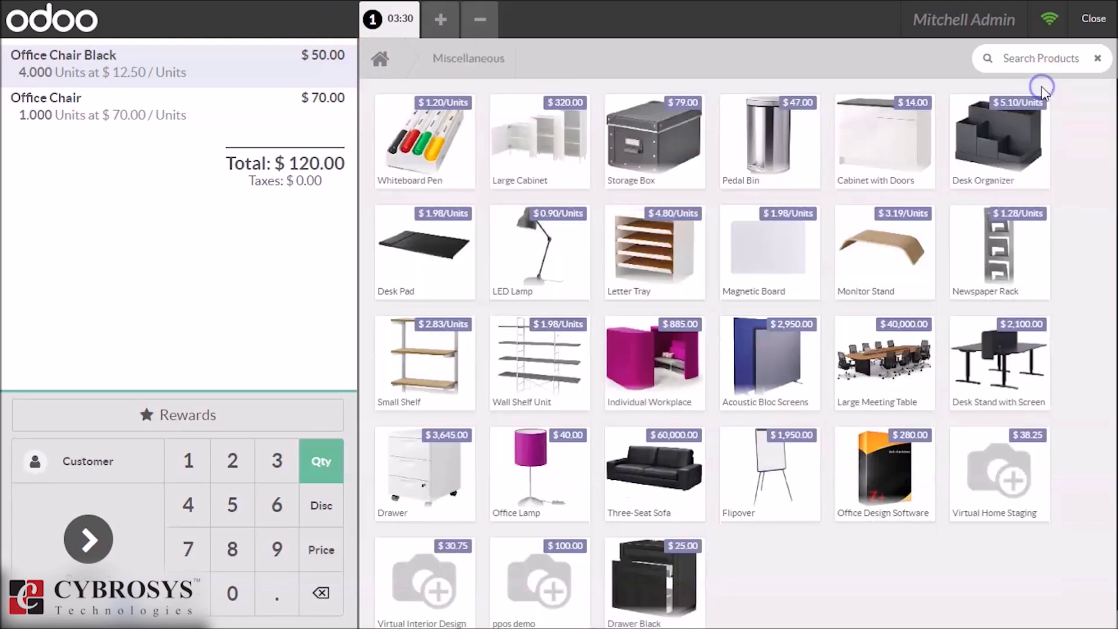
left_click(538, 591)
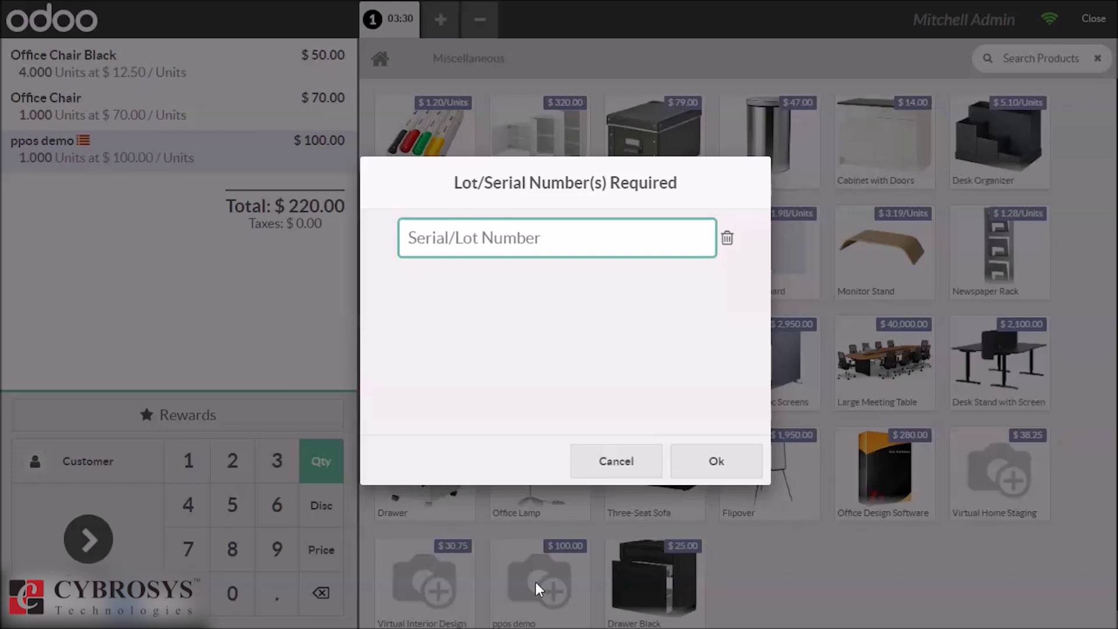
type("0000001")
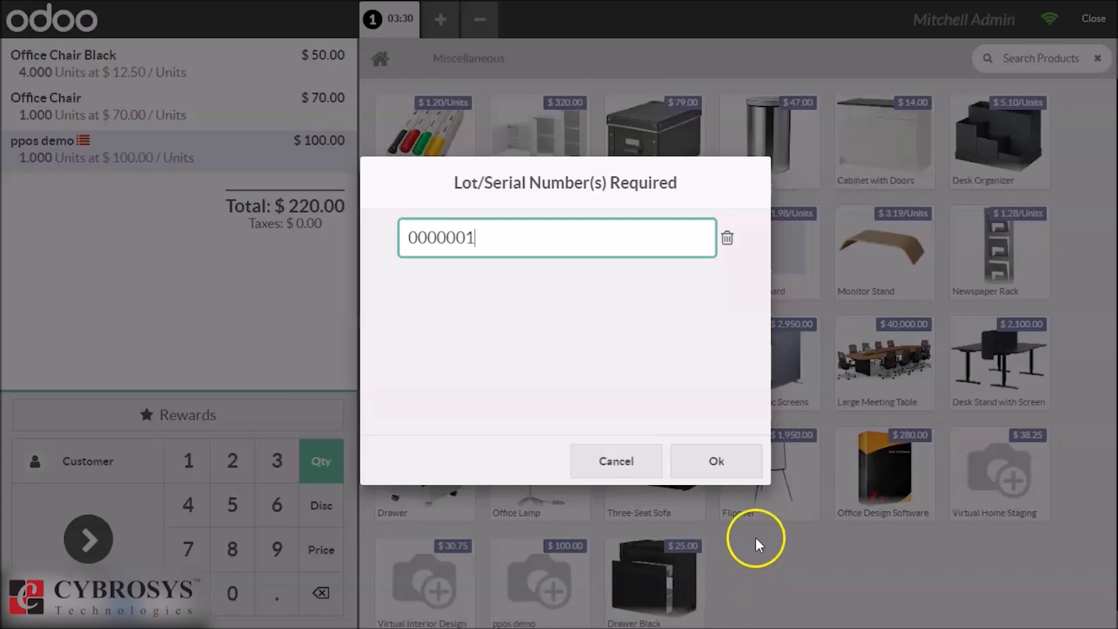
left_click(720, 465)
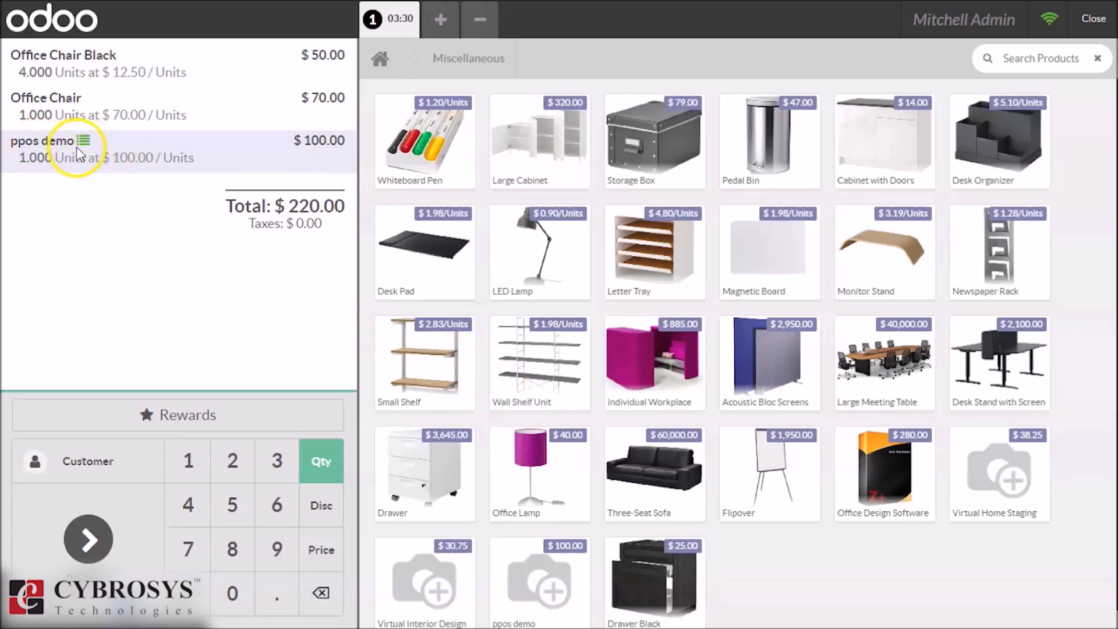
mouse_move(83, 140)
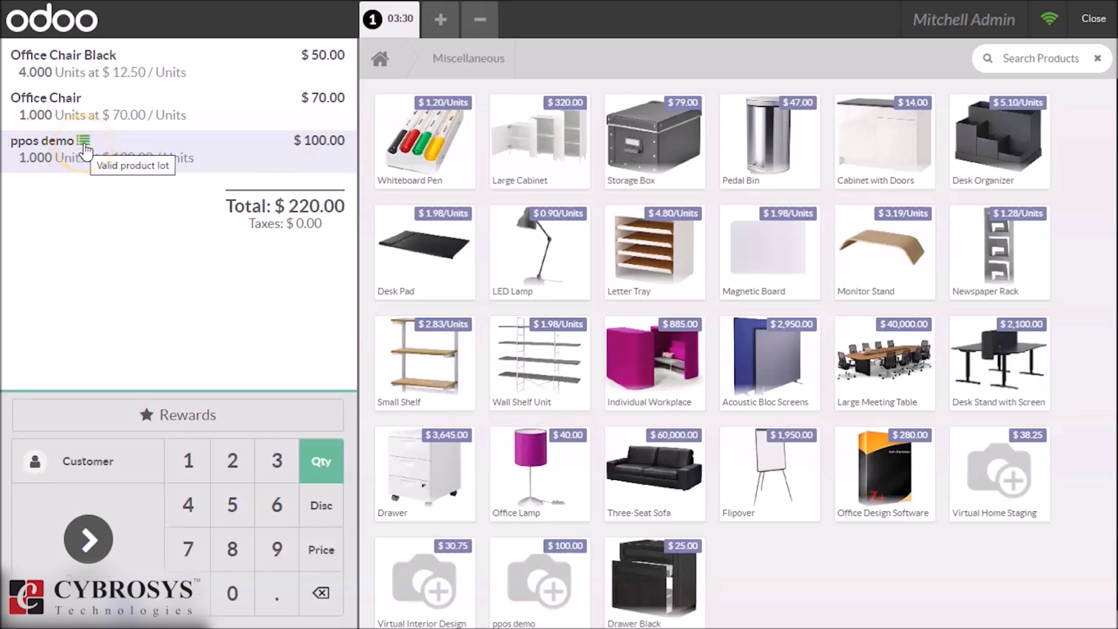
left_click(84, 146)
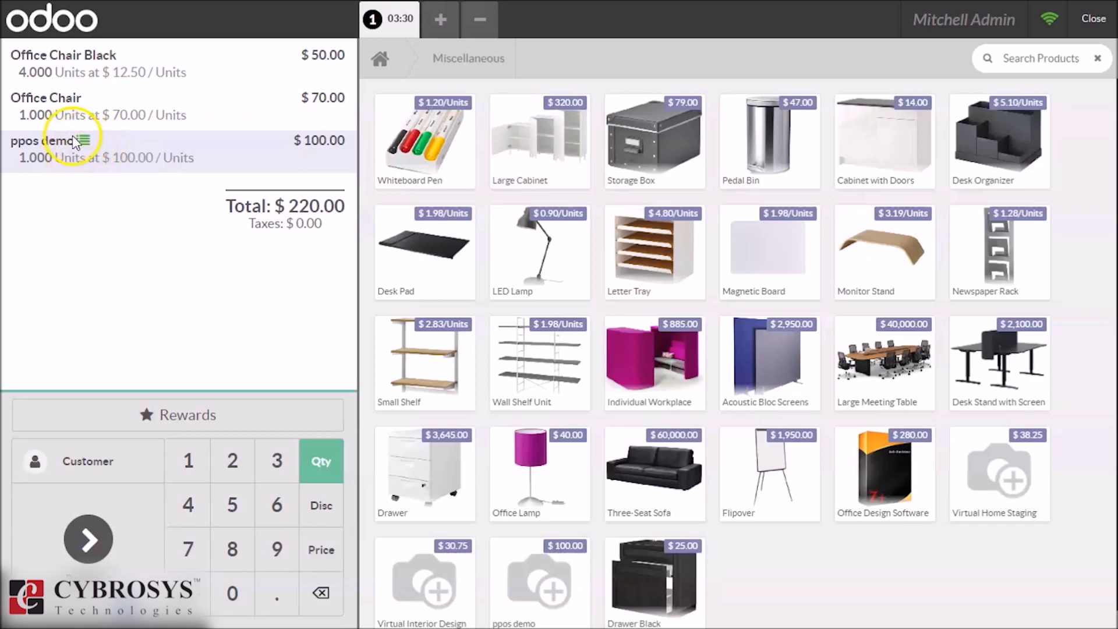
left_click(82, 142)
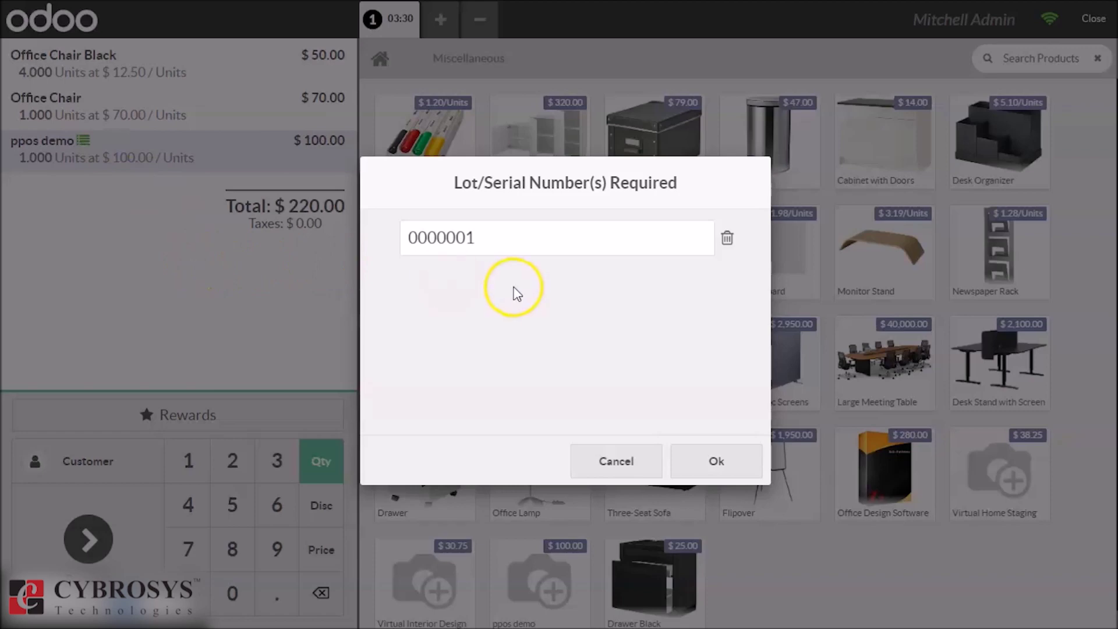
left_click(709, 463)
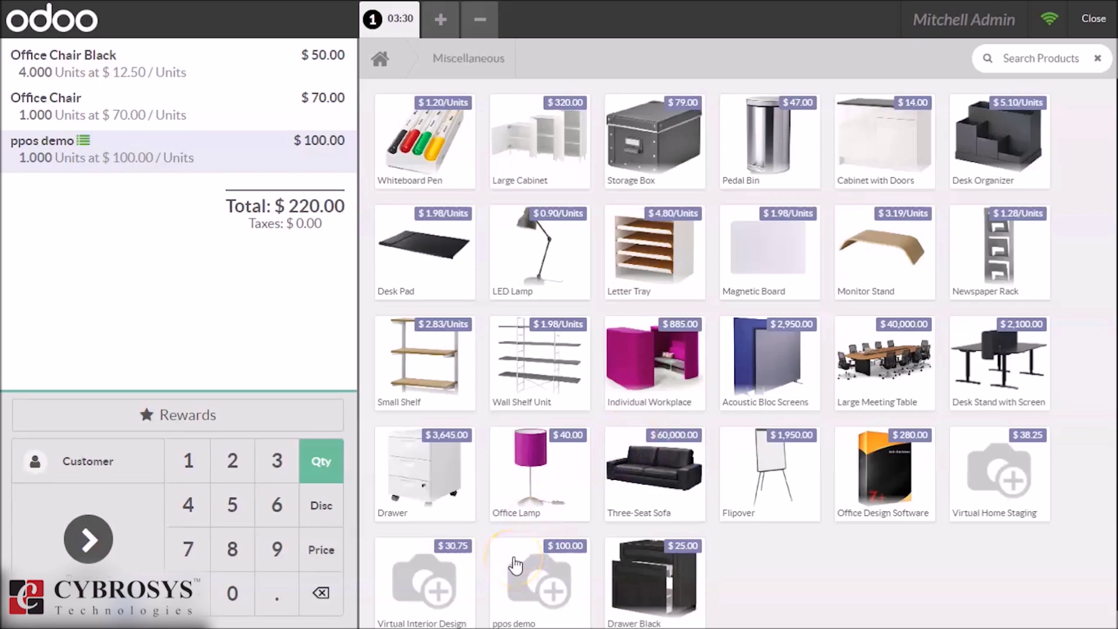
Add a second ppos demo with lot 0000001 and Acoustic Bloc Screens with serial 05989
left_click(546, 585)
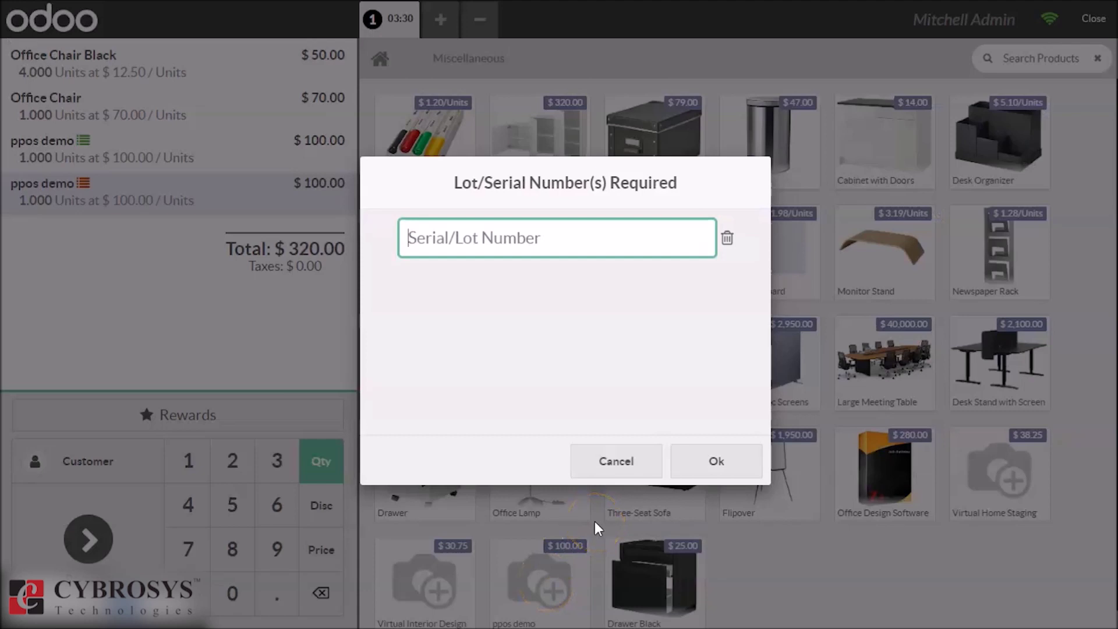
type("0000001")
left_click(715, 481)
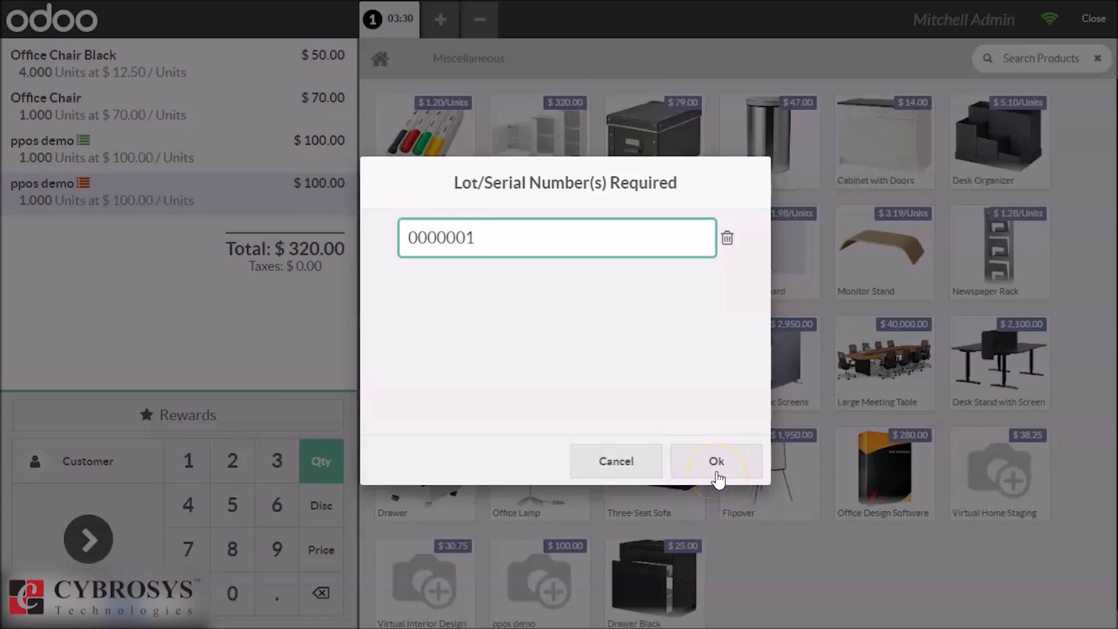
left_click(717, 479)
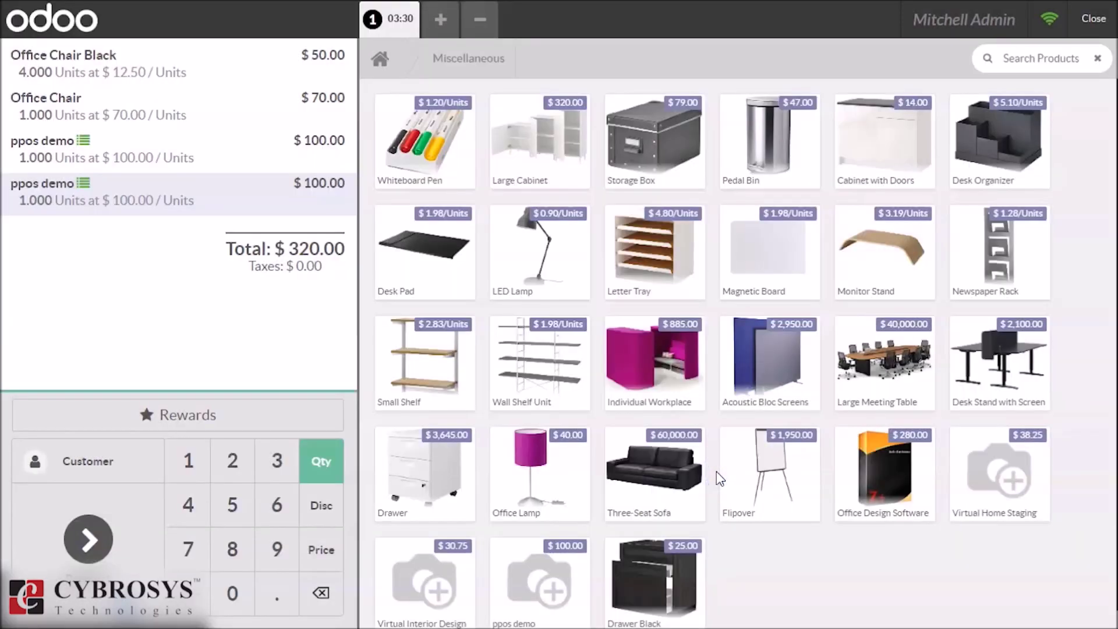
left_click(776, 372)
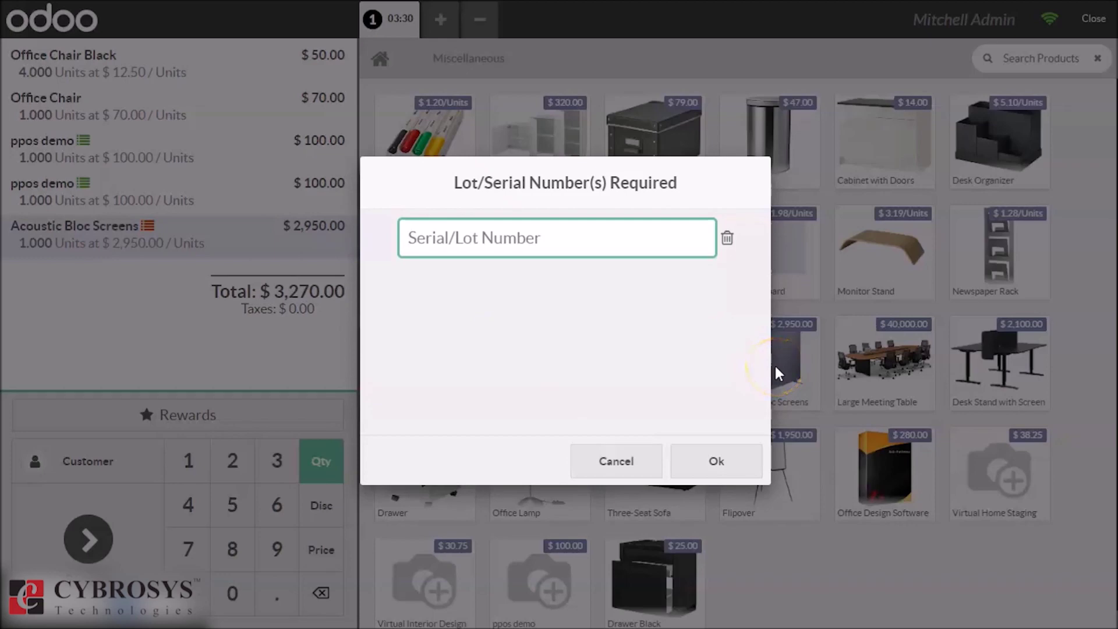
type("0")
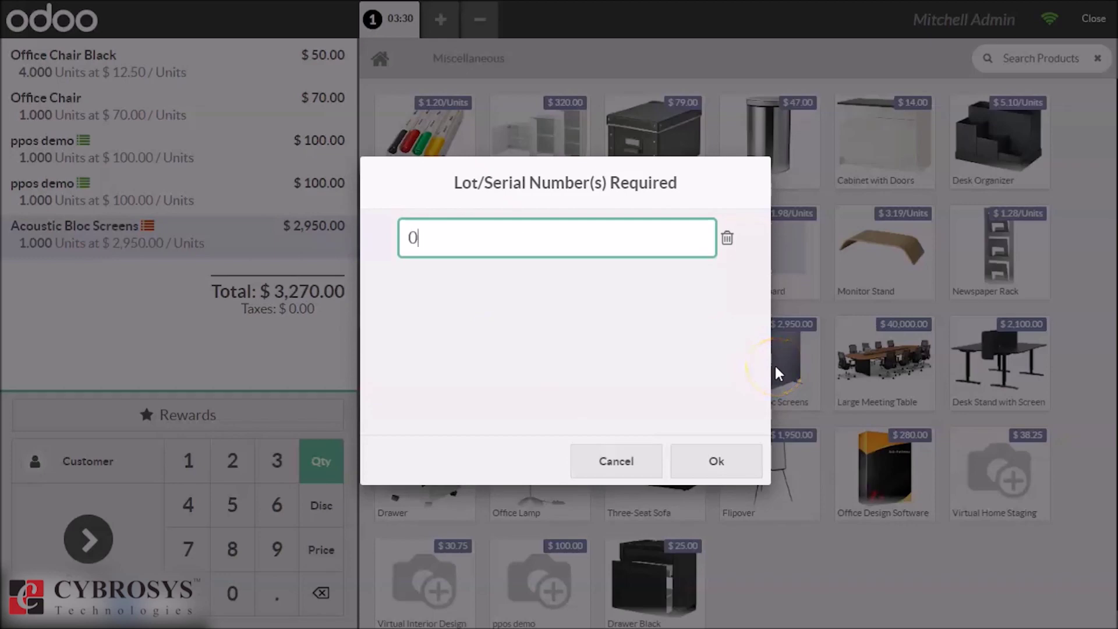
type("5989")
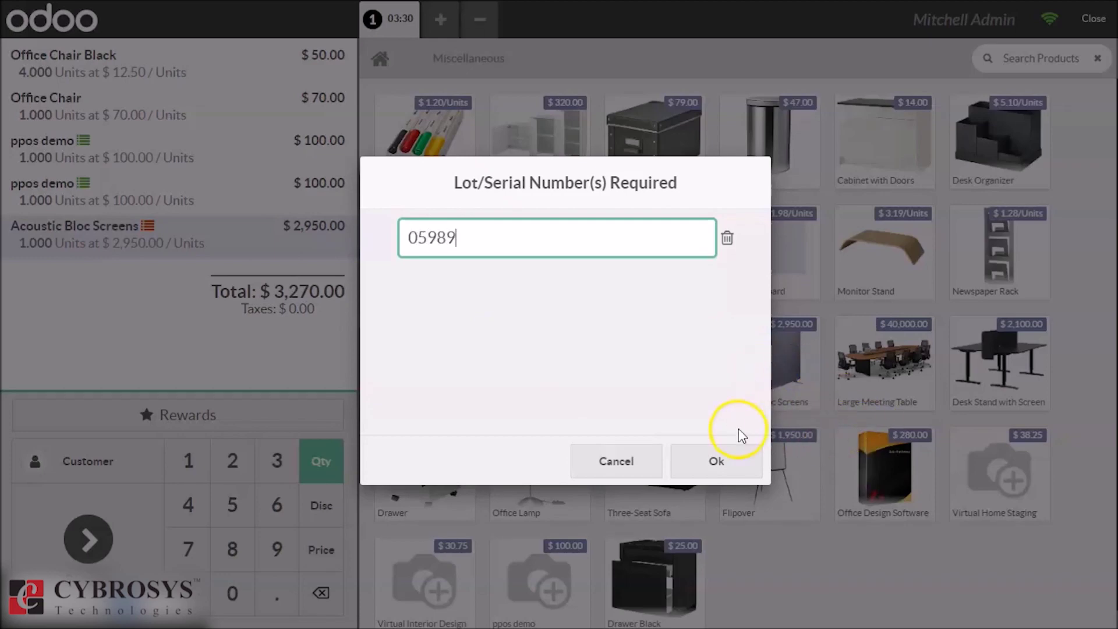
left_click(728, 462)
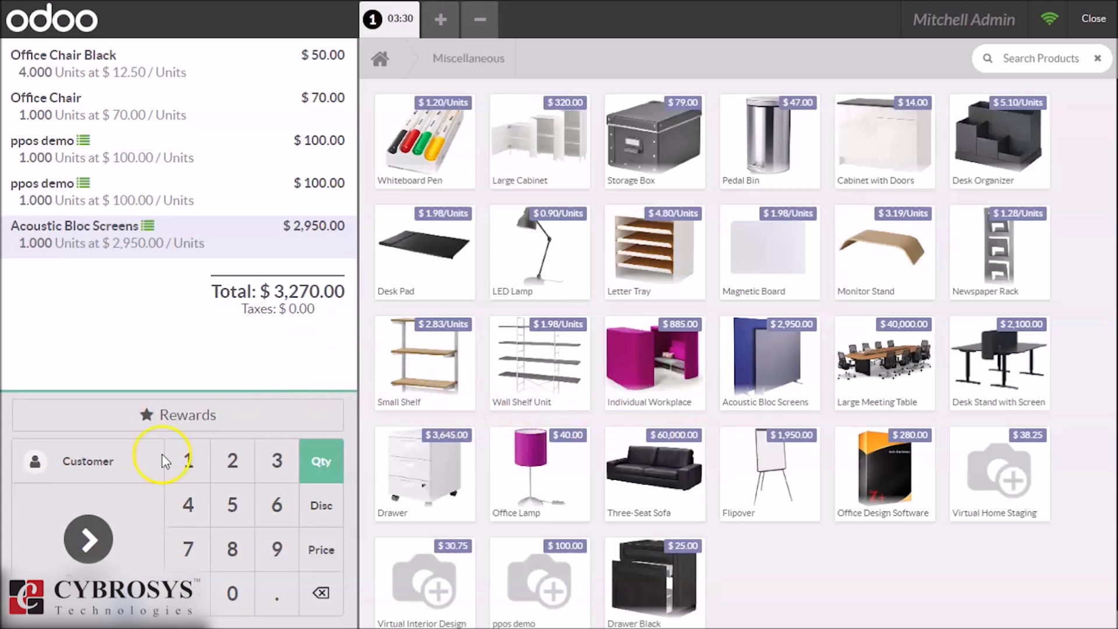
Pay the $3,270.00 order in cash and validate it
left_click(103, 550)
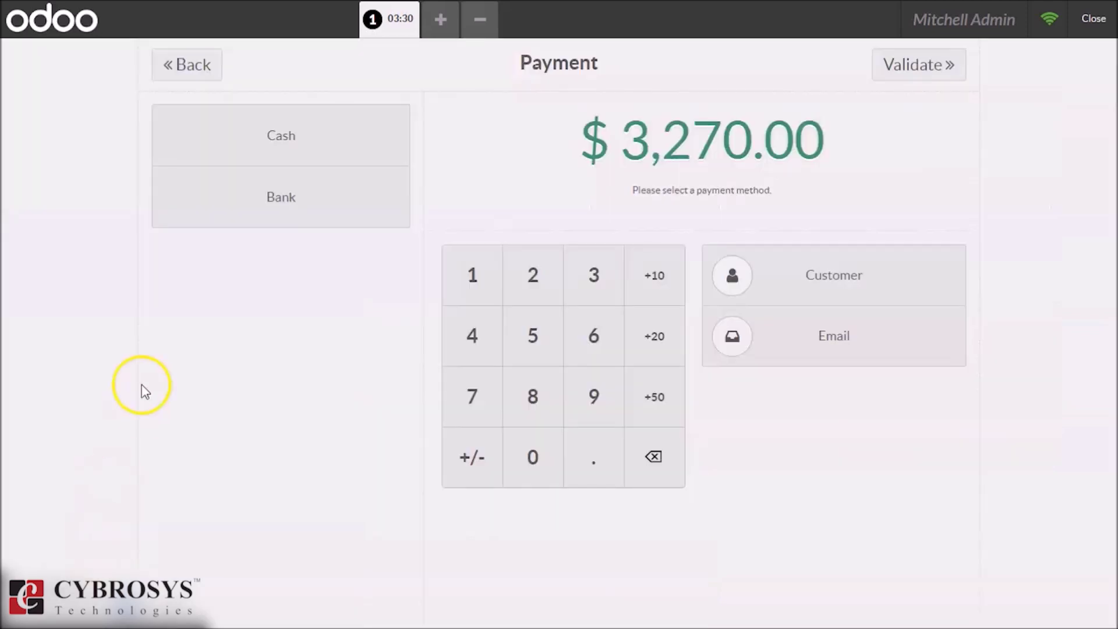
left_click(250, 155)
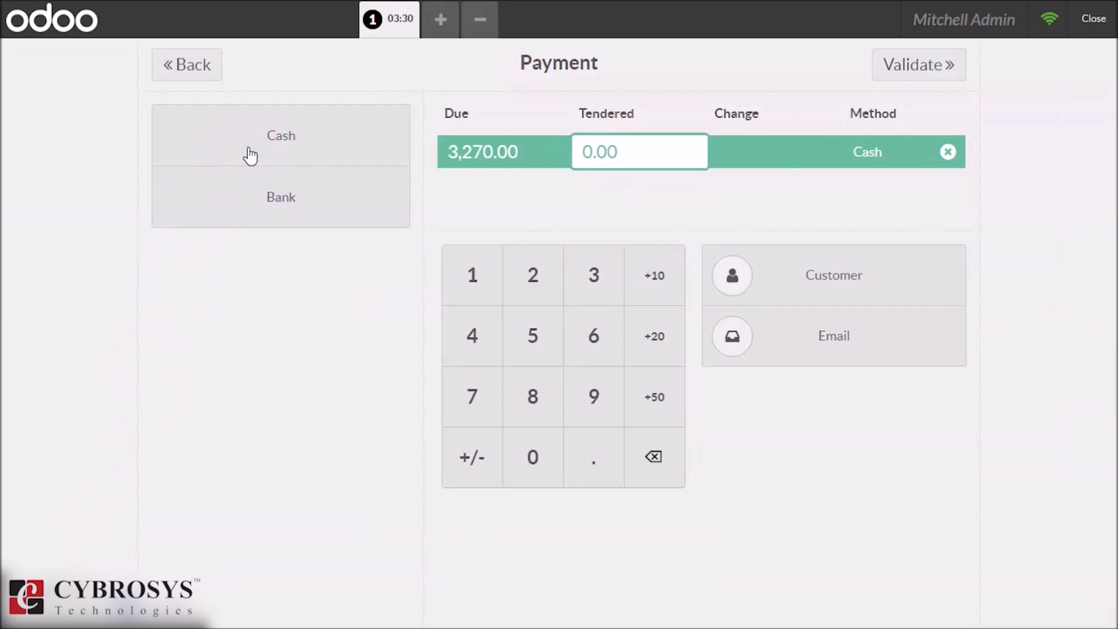
type("3,2")
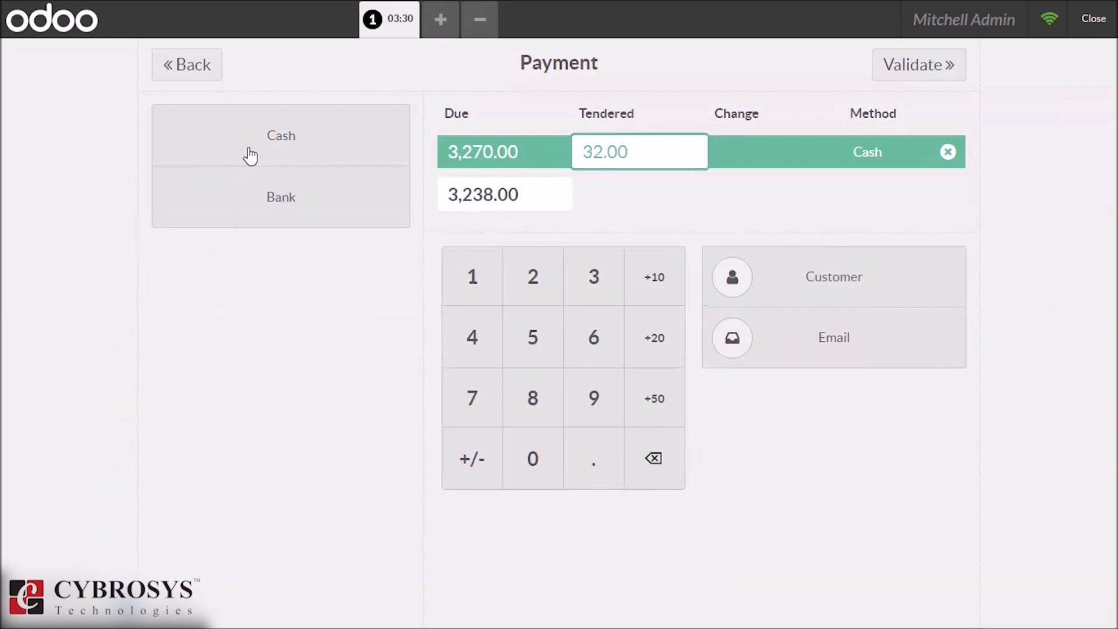
type("70")
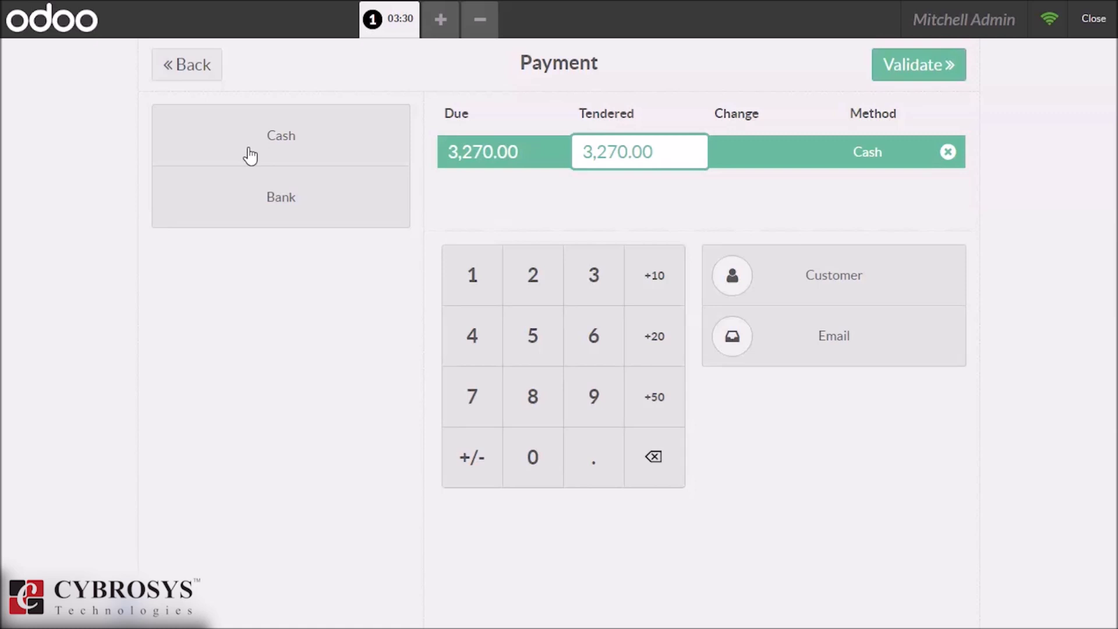
key("Return")
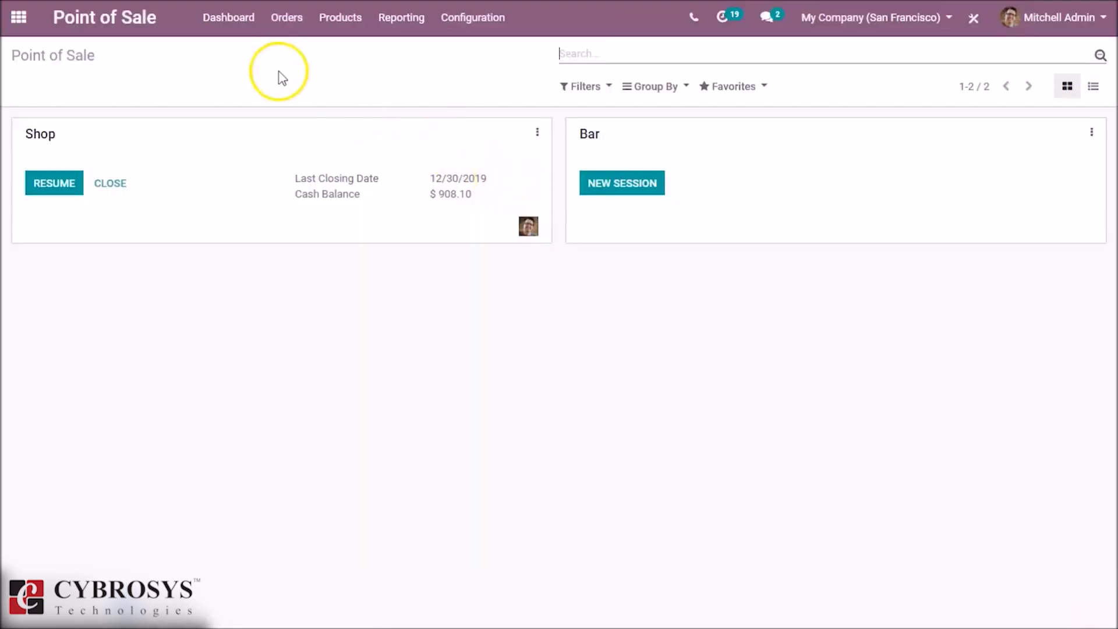
Review session POS/00004's orders, including Shop/0004 for $3,270.00, and its picking errors
left_click(111, 185)
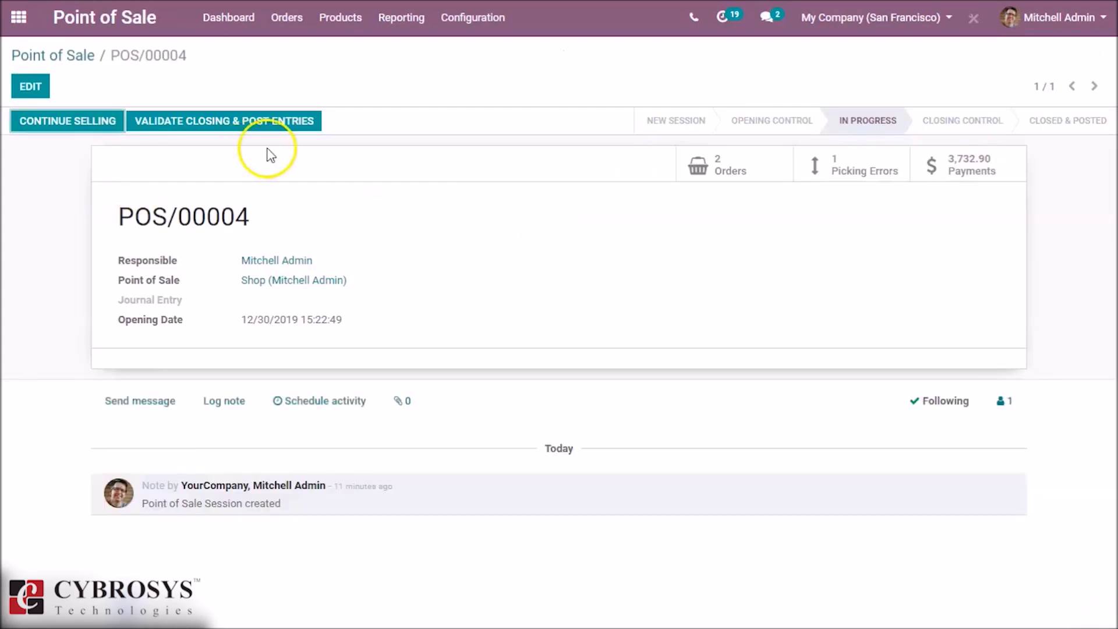
left_click(753, 173)
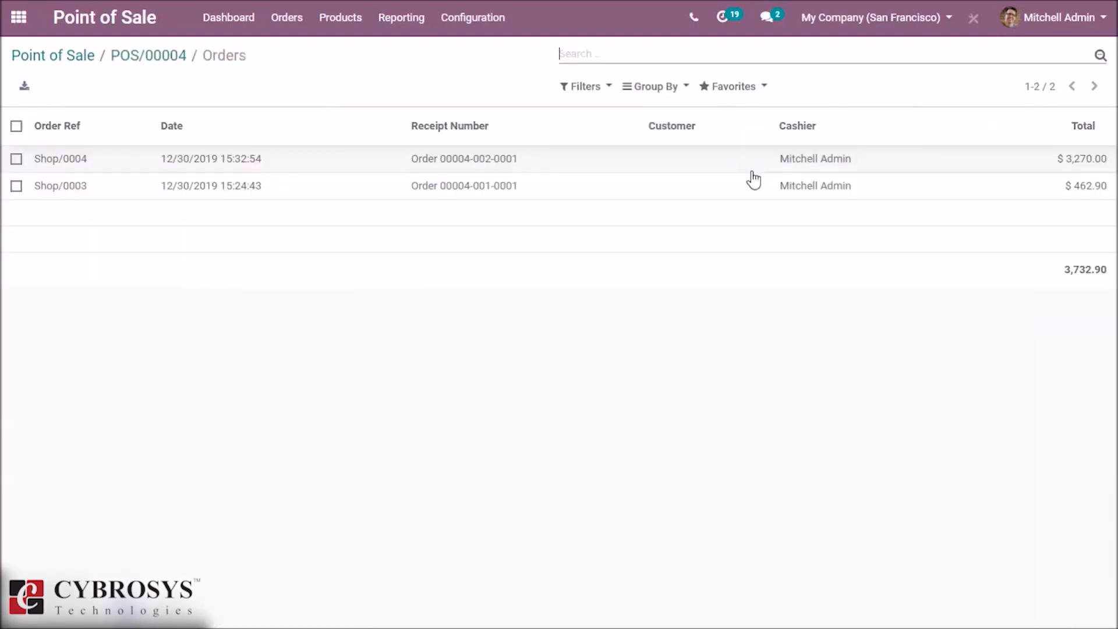
left_click(751, 170)
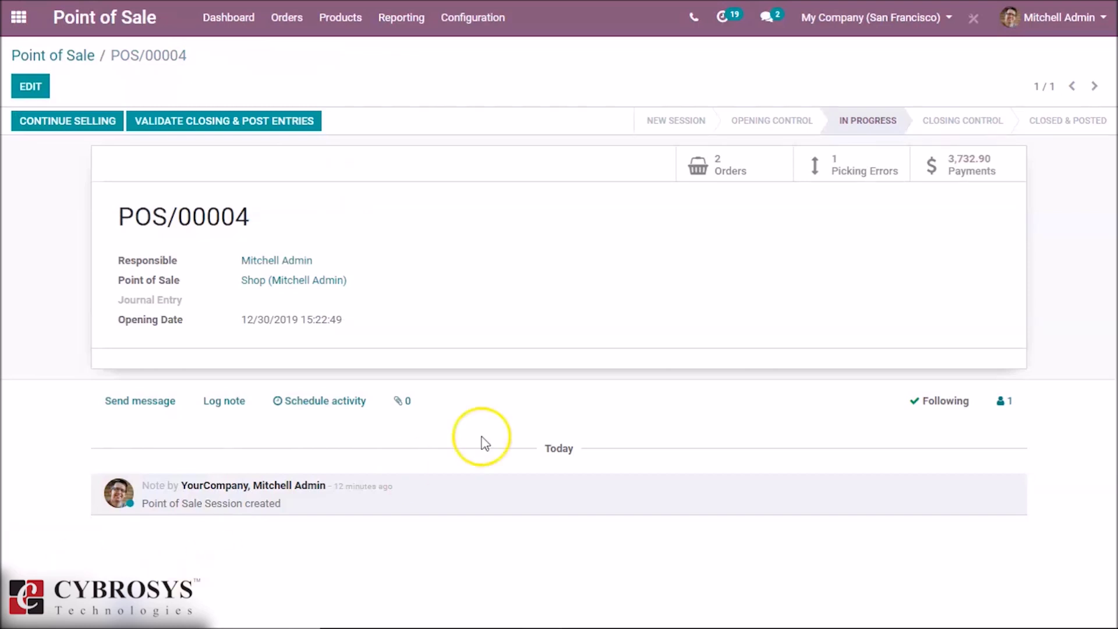
left_click(830, 174)
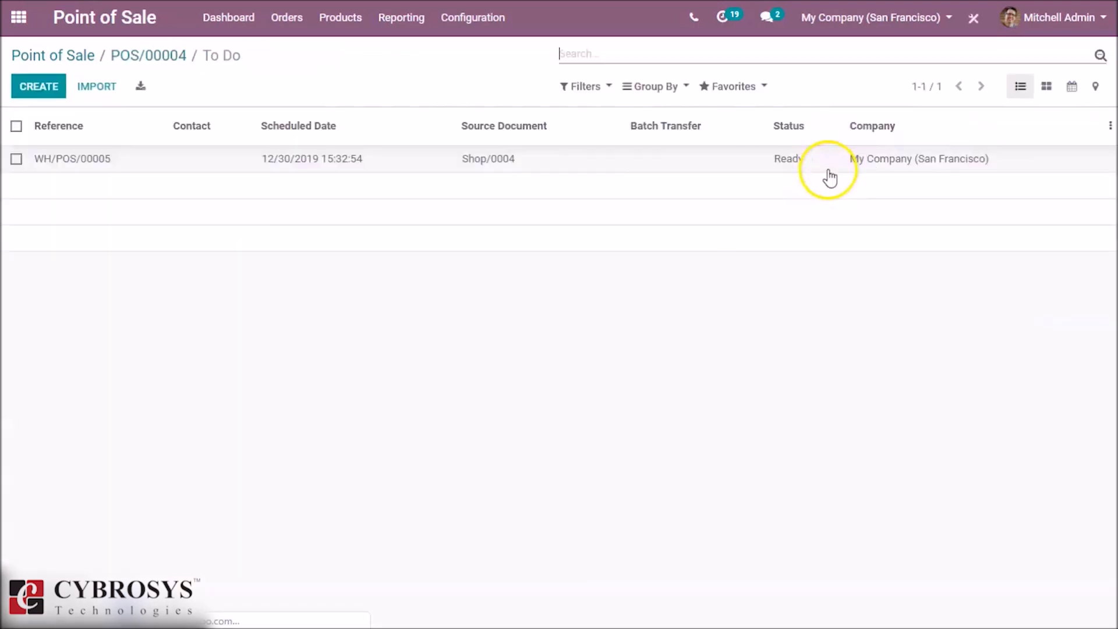
Check availability on transfer WH/POS/00005 and reach the unreserved Office Chair product record
left_click(740, 168)
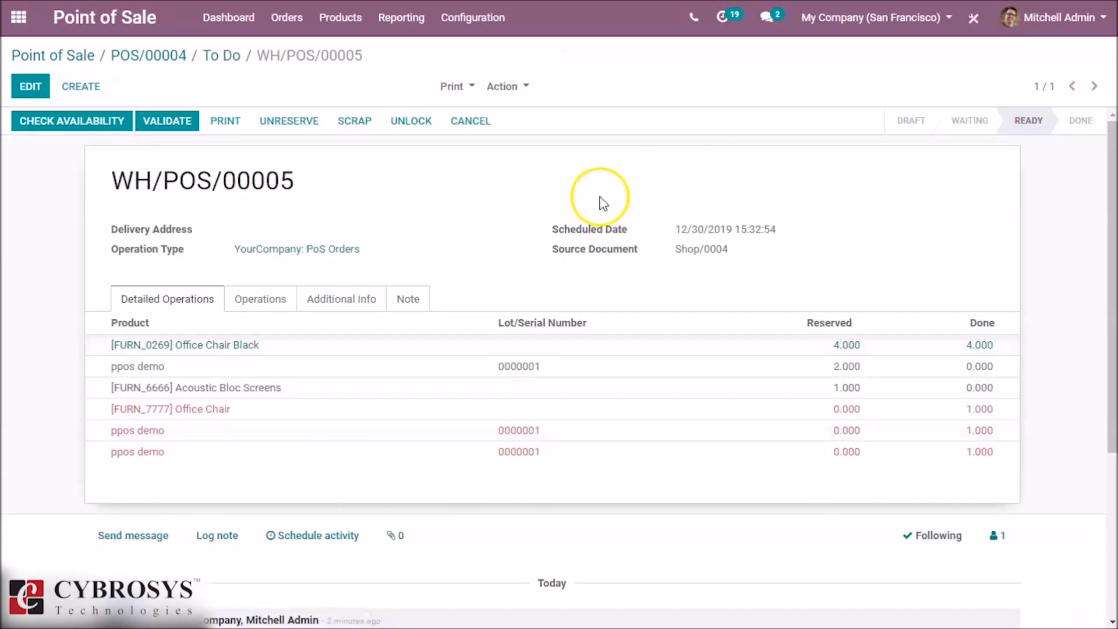
left_click(86, 138)
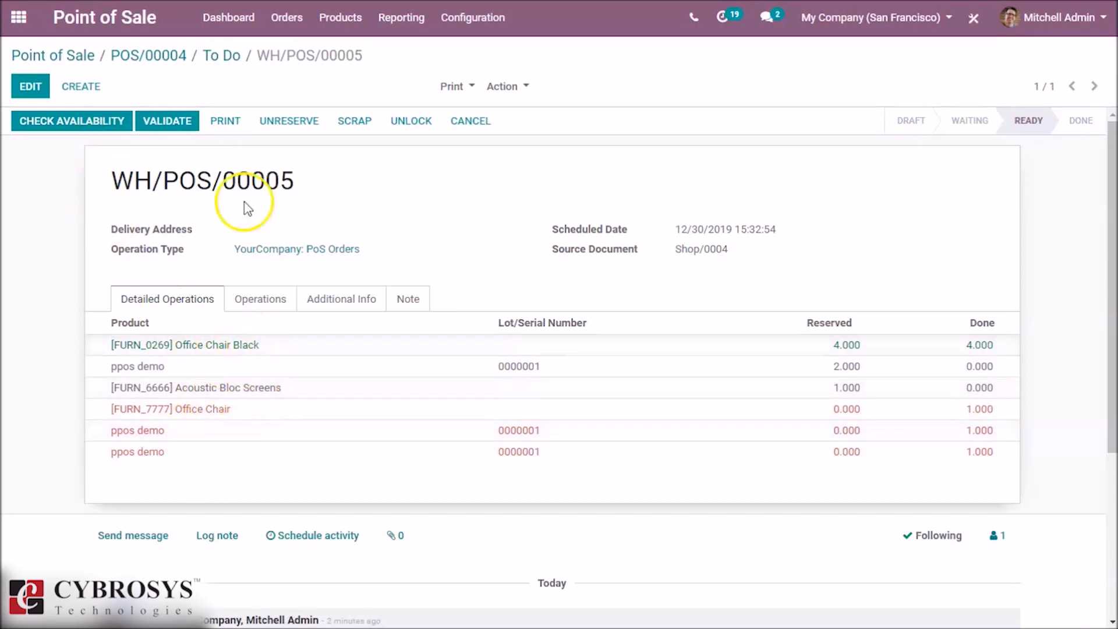
left_click(264, 308)
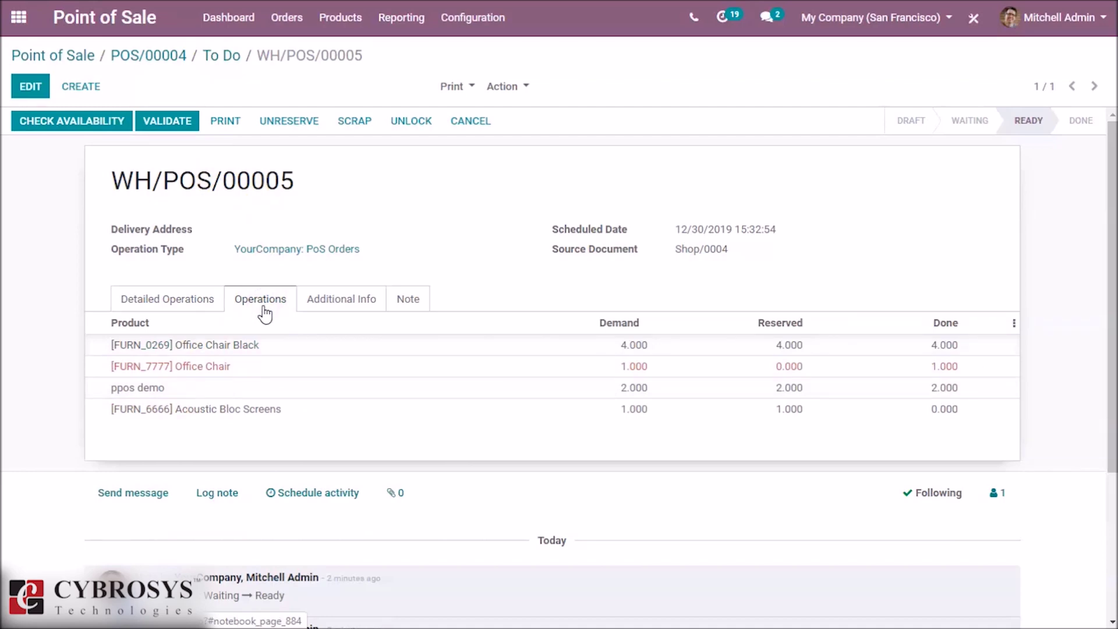
left_click(284, 365)
left_click(284, 366)
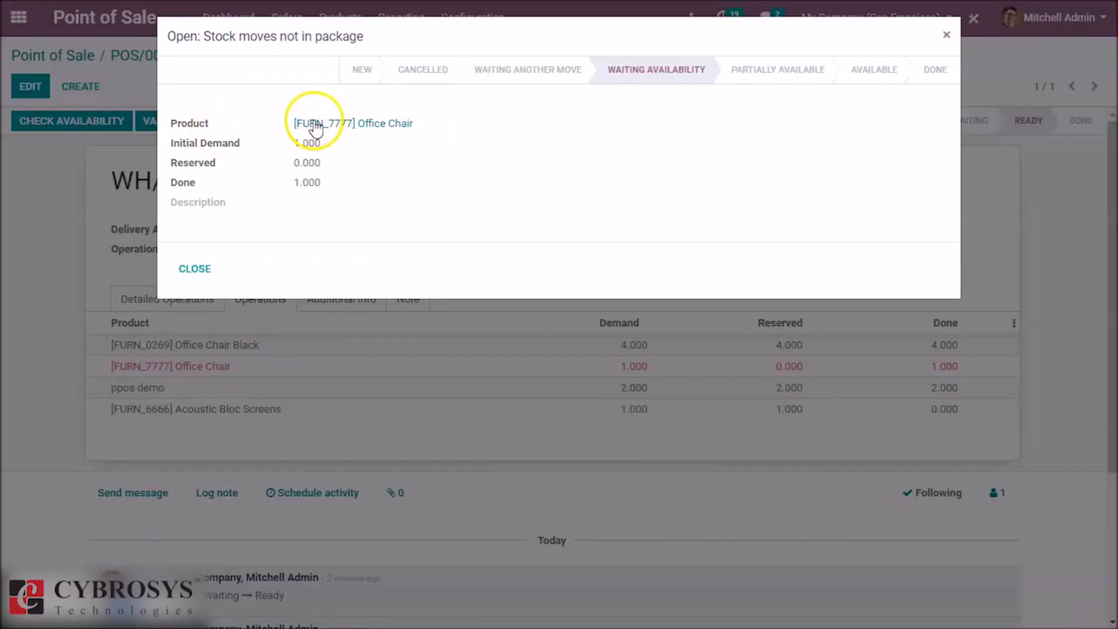
left_click(316, 126)
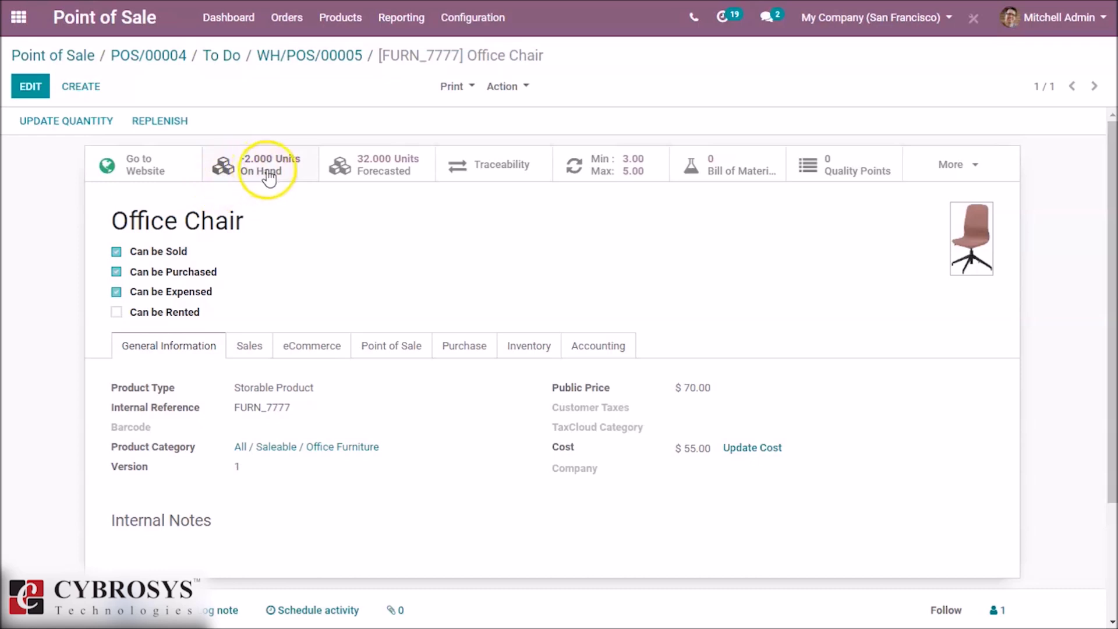
Update Office Chair's on-hand quantity to 10 units and return to its product form
left_click(261, 157)
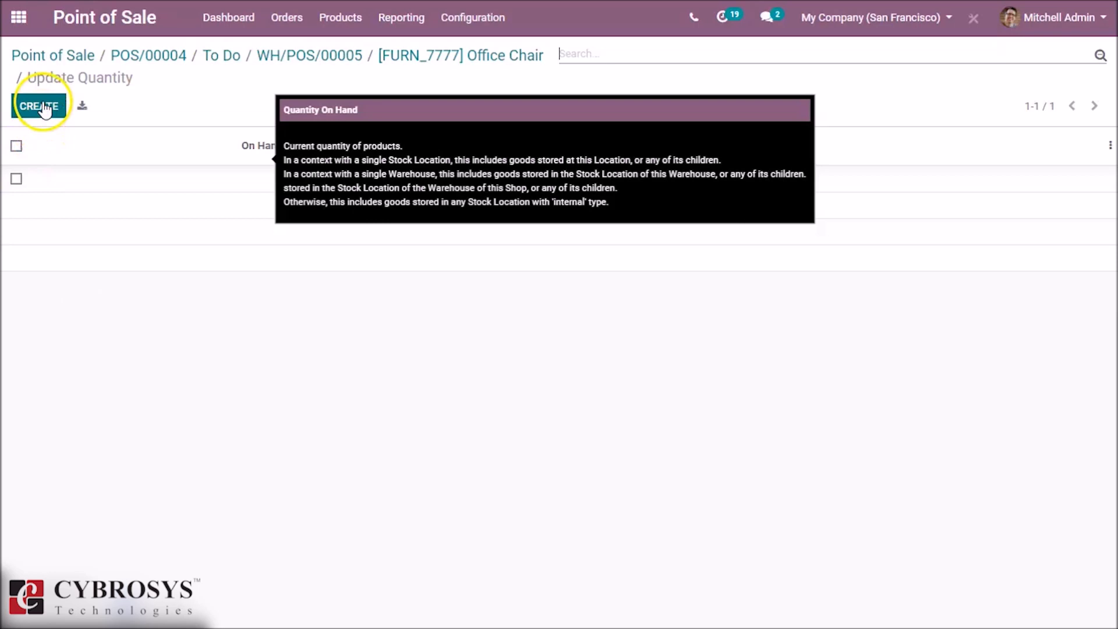
left_click(43, 107)
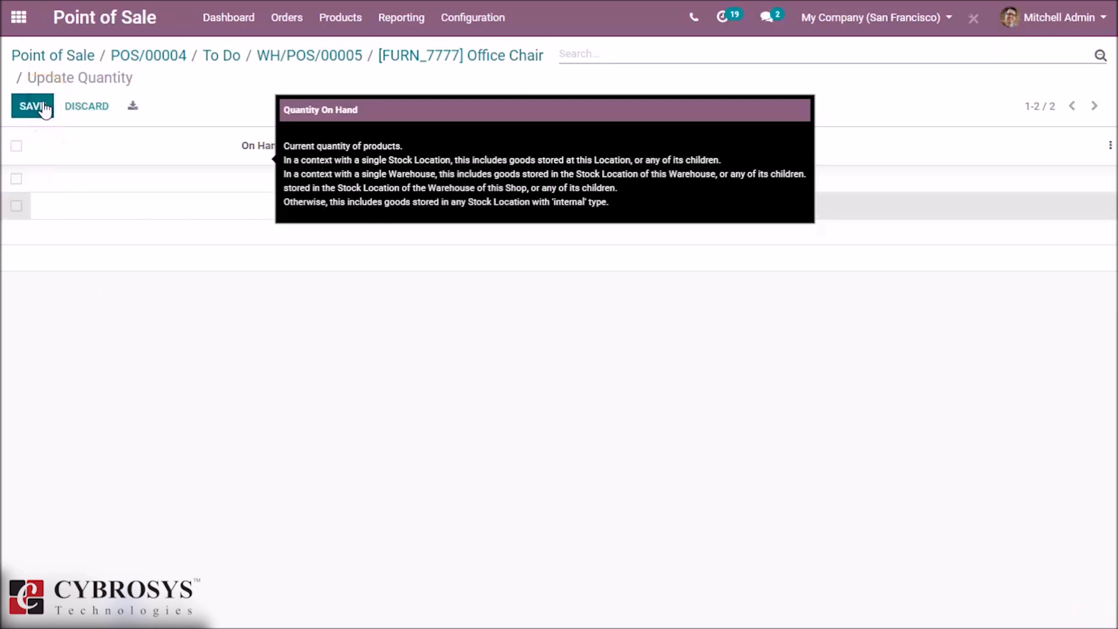
left_click(97, 284)
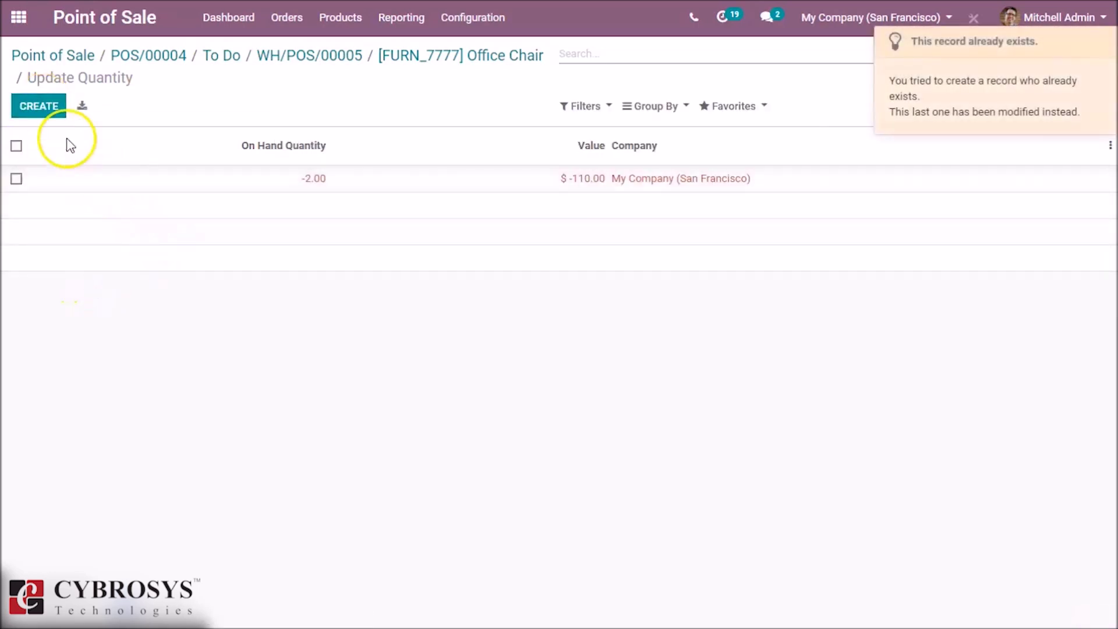
left_click(39, 109)
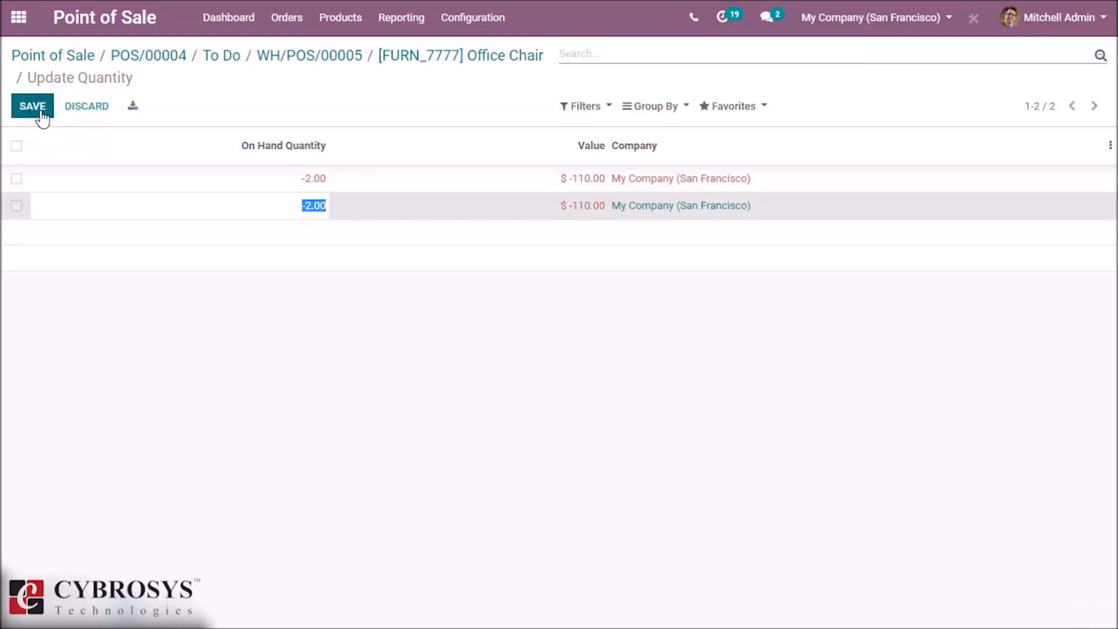
left_click(120, 250)
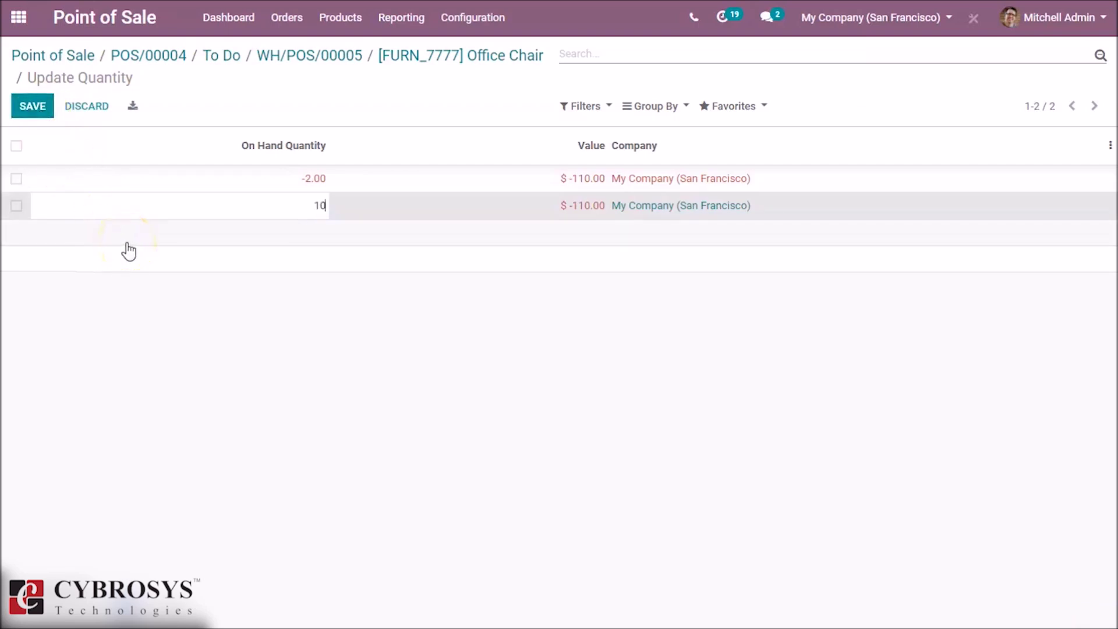
left_click(168, 312)
left_click(170, 253)
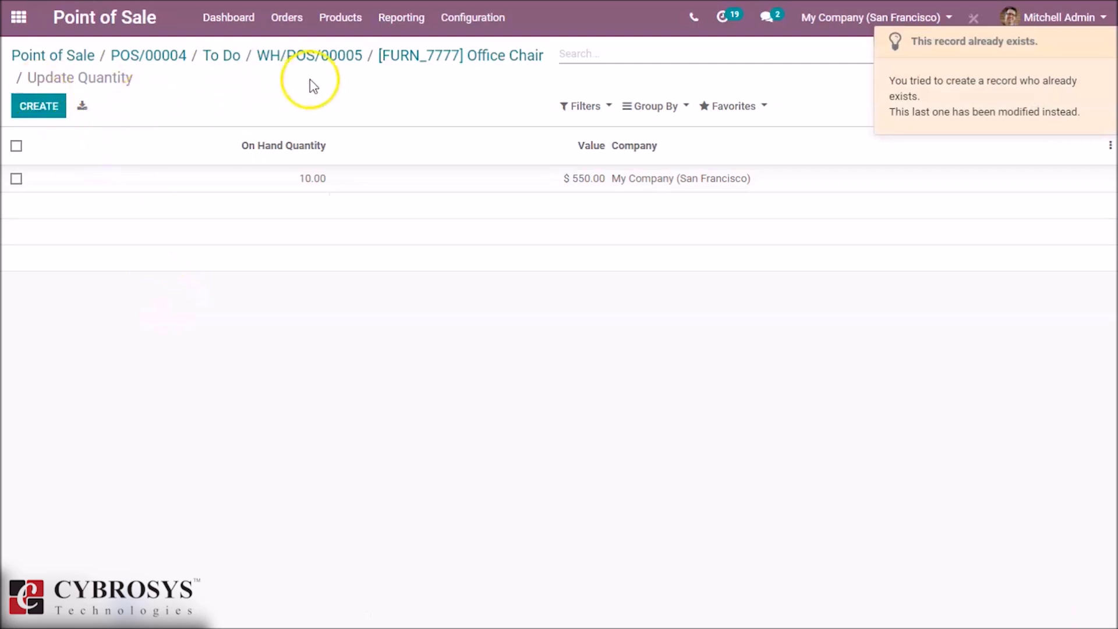
left_click(394, 65)
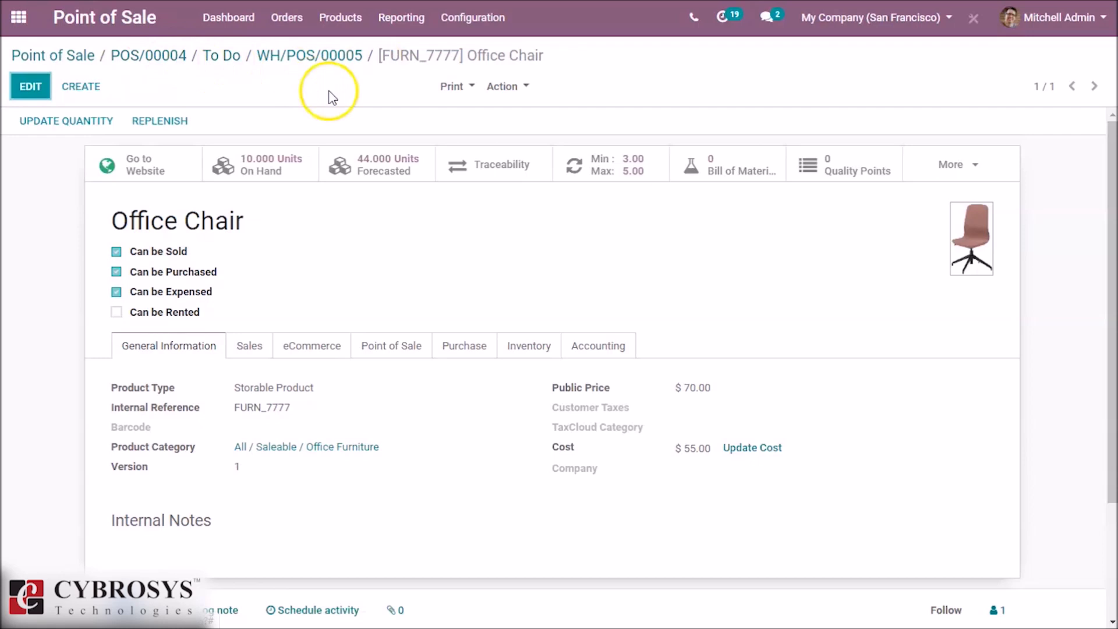
Check availability on transfer WH/POS/00005, inspect a ppos demo line, and validate the transfer
left_click(332, 60)
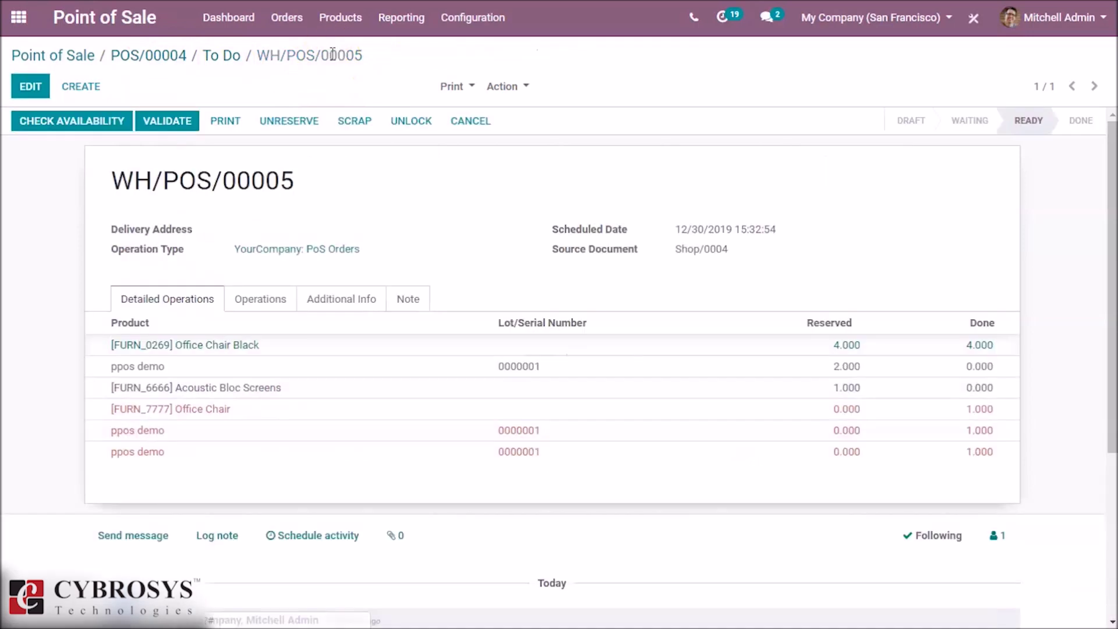
left_click(85, 126)
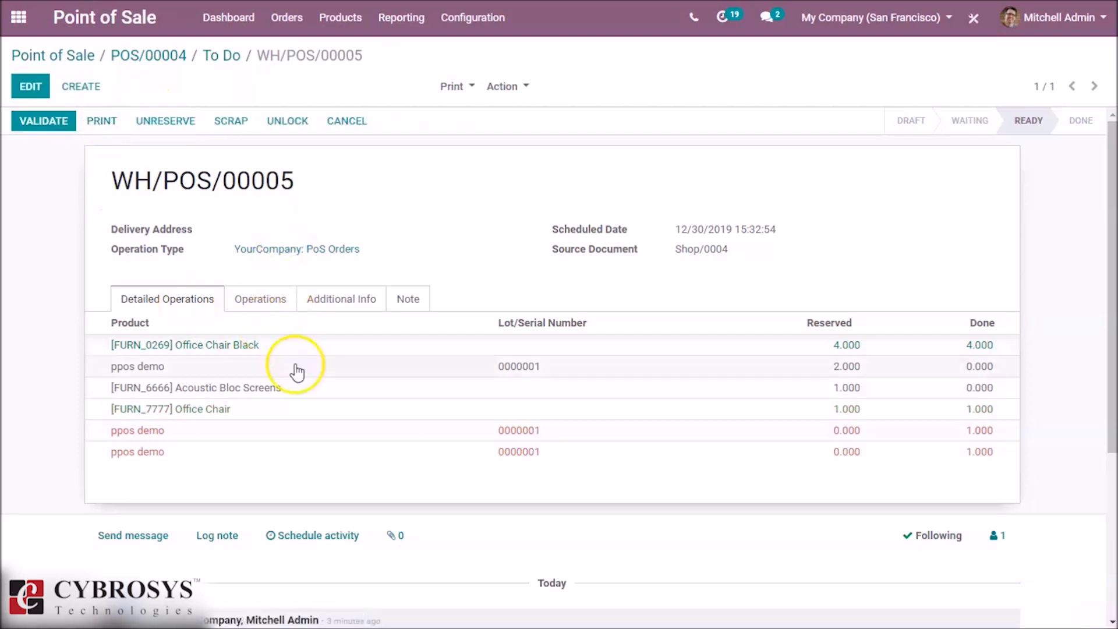
left_click(346, 434)
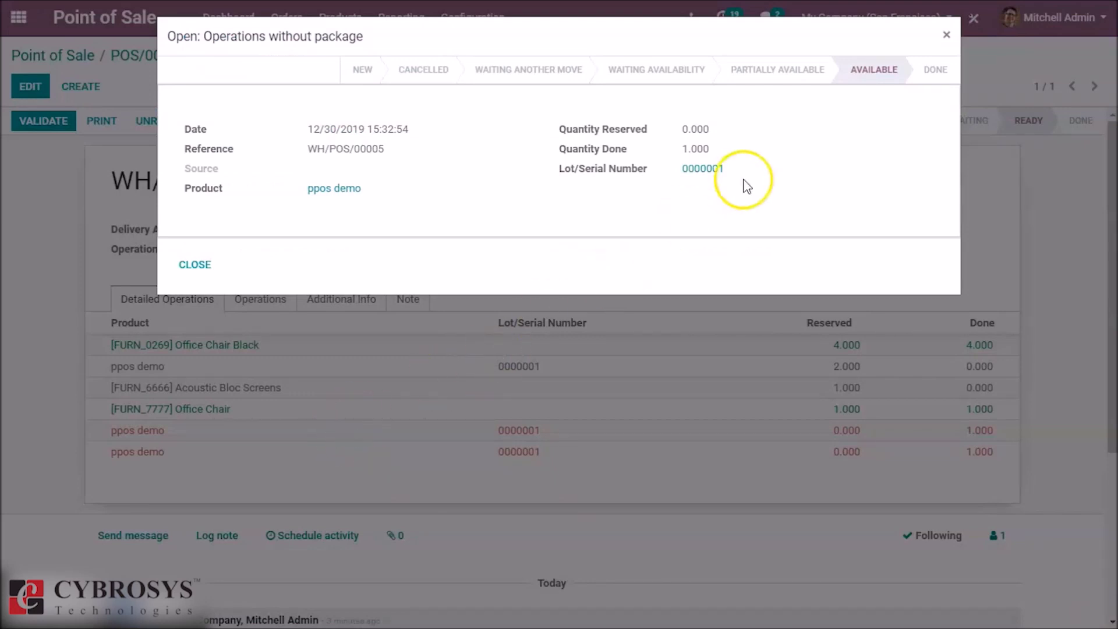
left_click(947, 35)
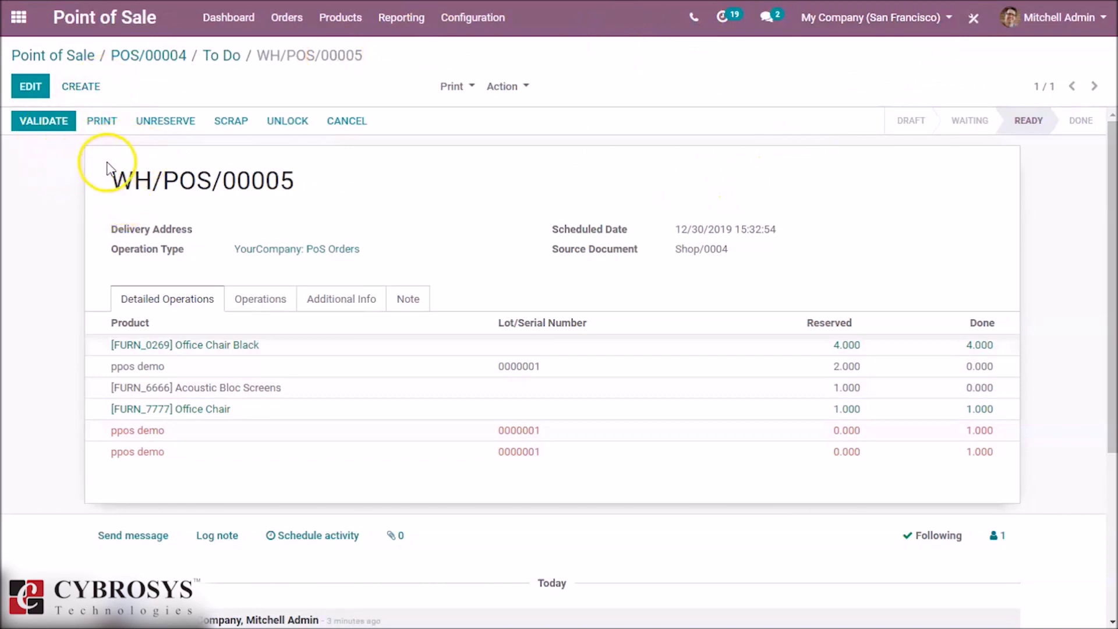
left_click(29, 125)
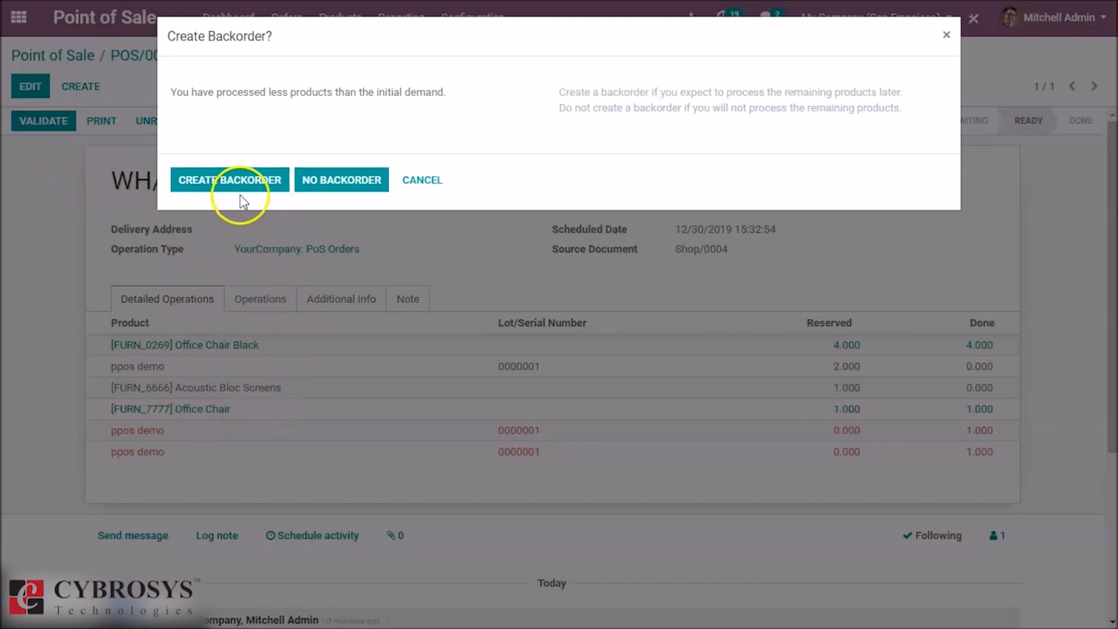
Create a backorder for the remainder, then return to session POS/00004 and list its orders
left_click(252, 185)
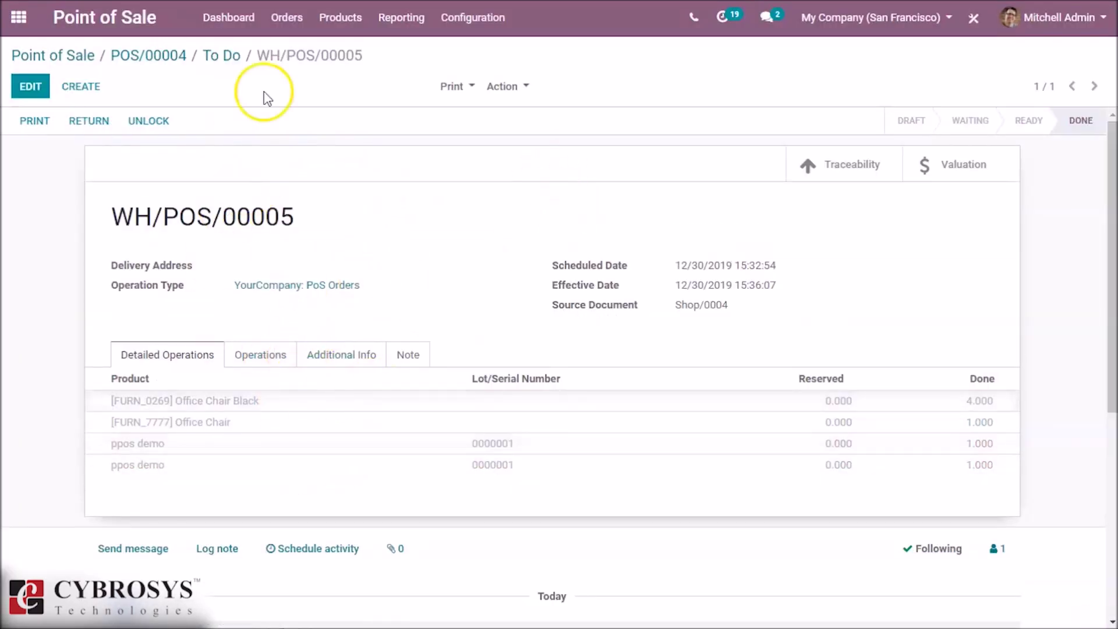
left_click(219, 63)
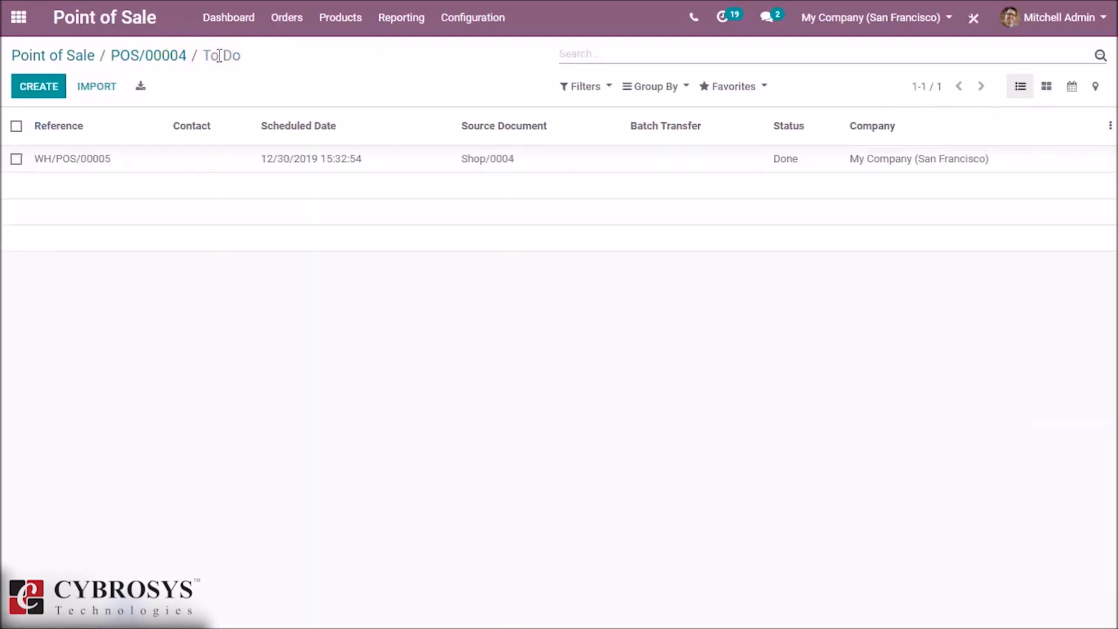
left_click(171, 59)
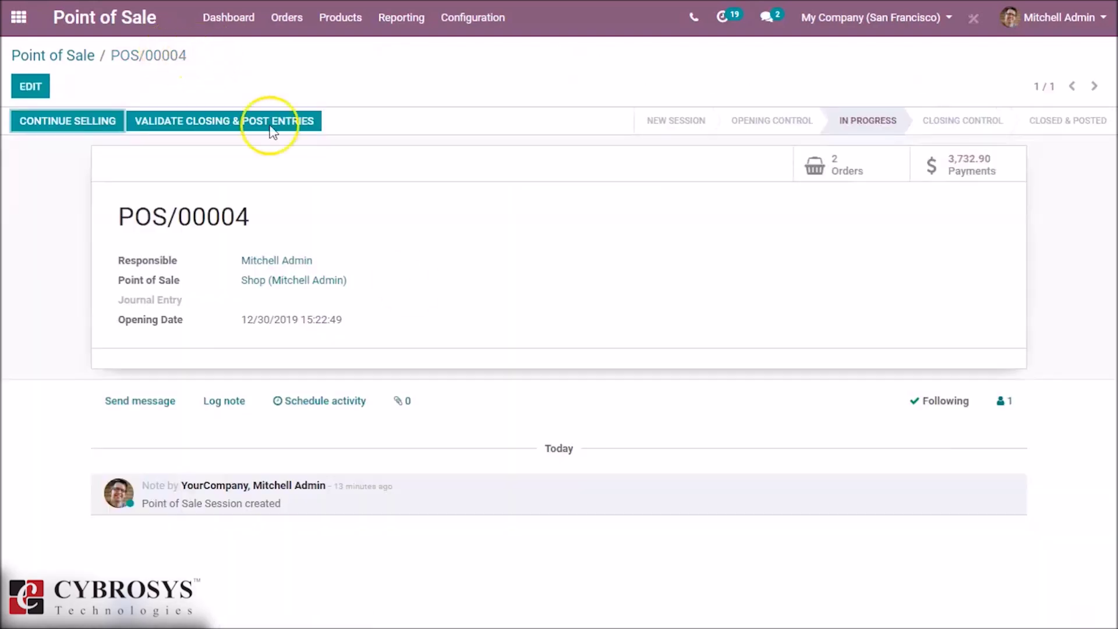
left_click(831, 171)
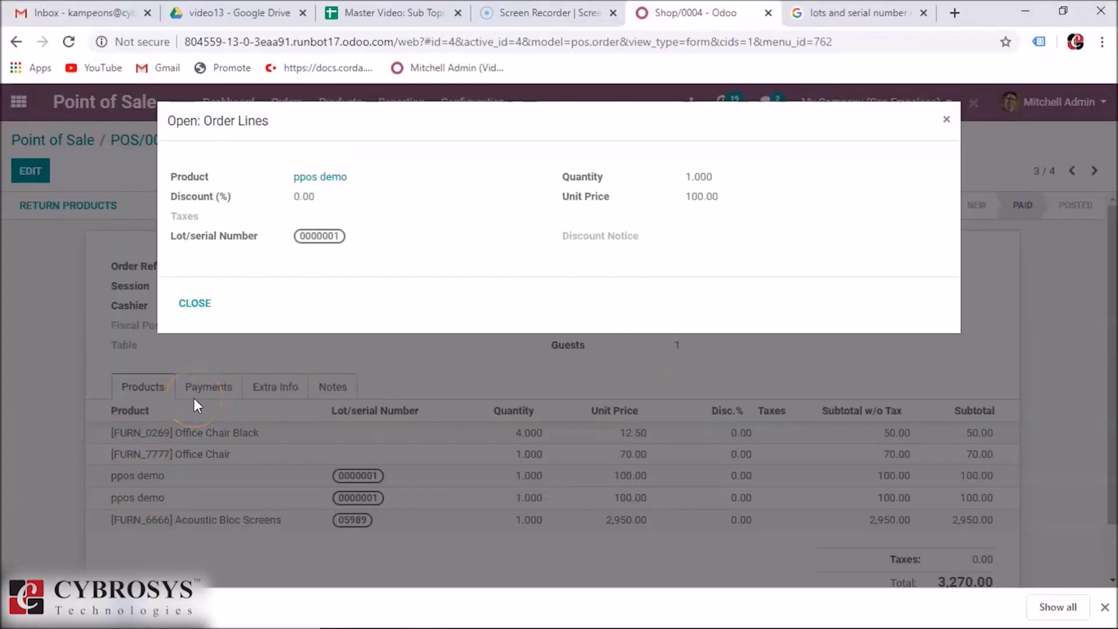
View ppos demo on-hand stock by lot (1230: 10.00, 1234: 20.00), then reopen the Shop
left_click(298, 180)
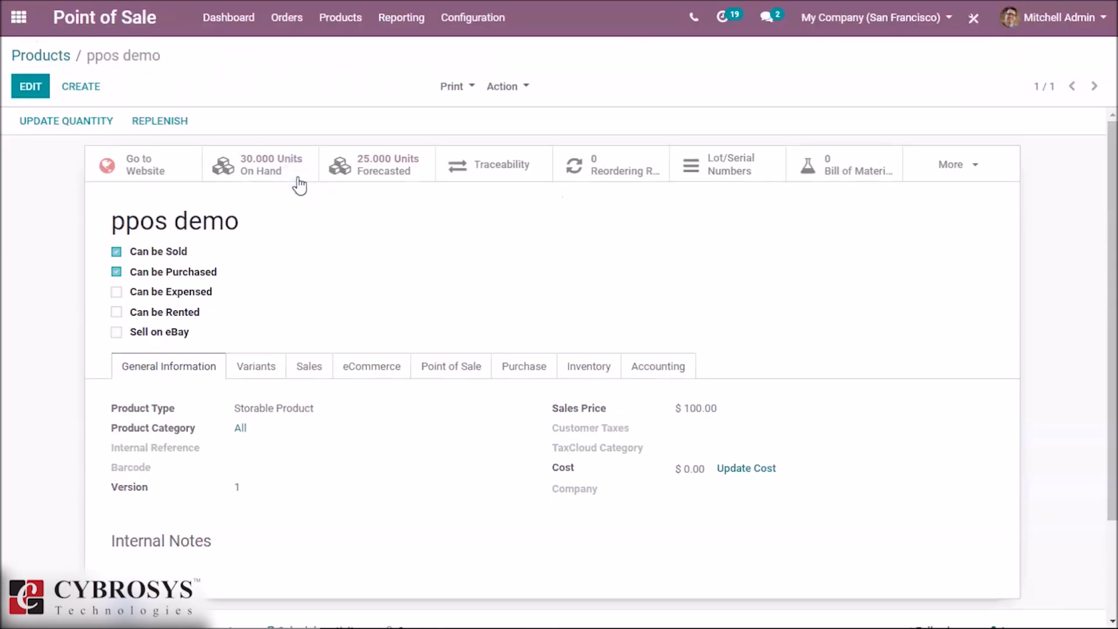
left_click(278, 182)
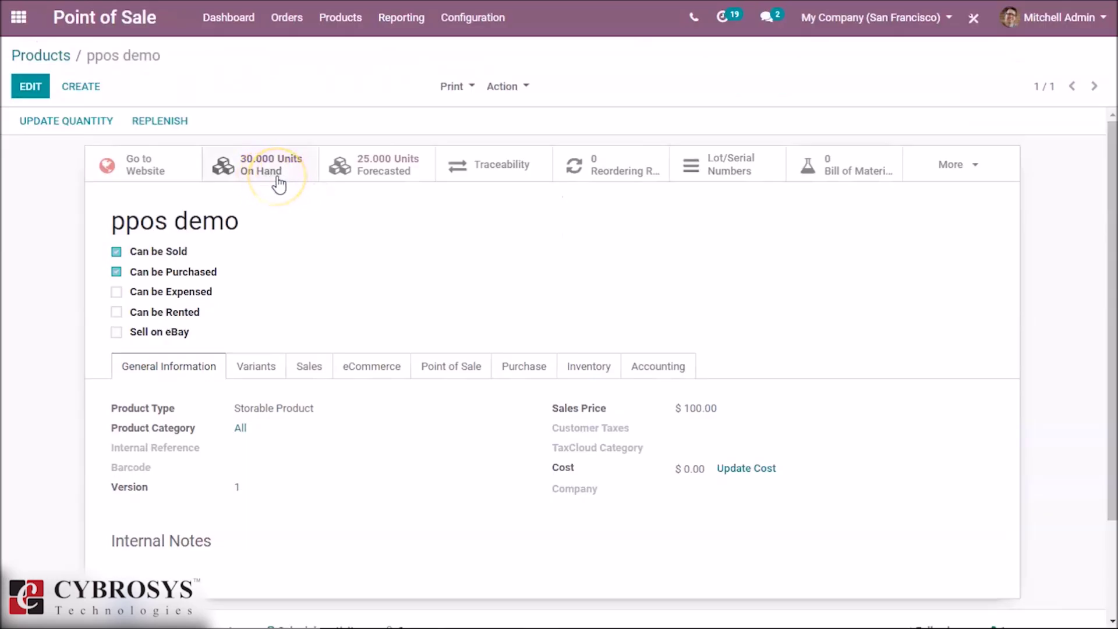
left_click(277, 177)
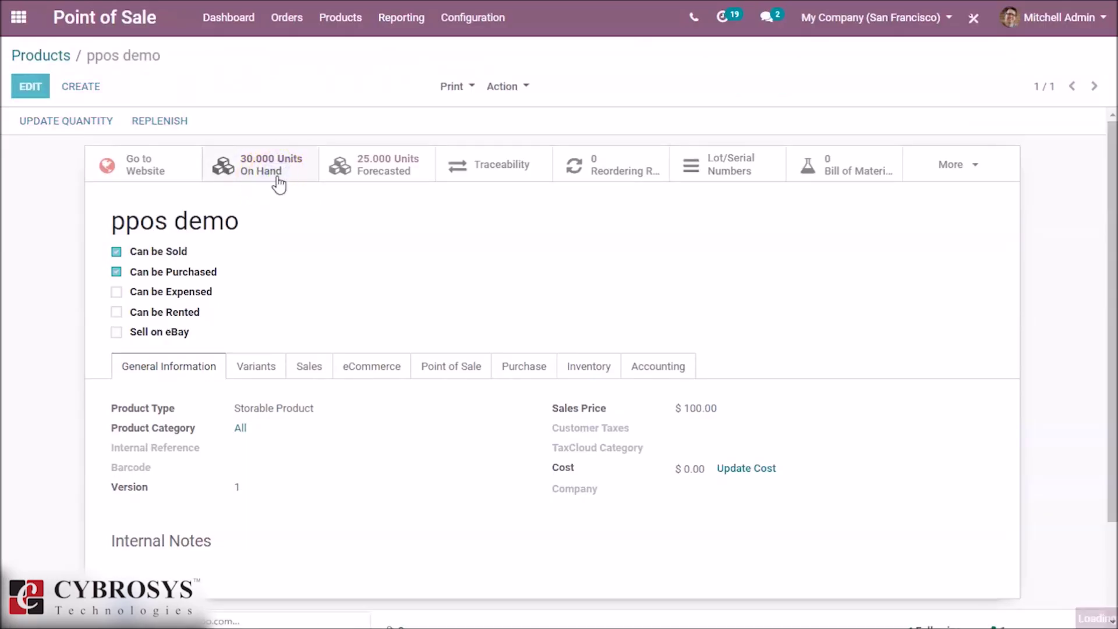
left_click(272, 170)
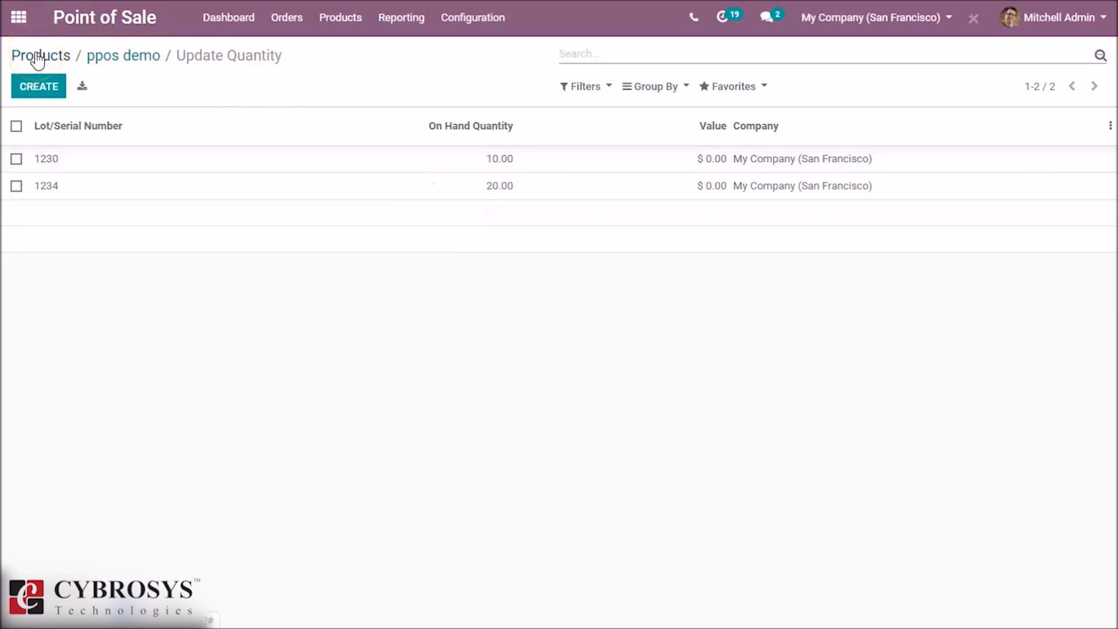
left_click(226, 12)
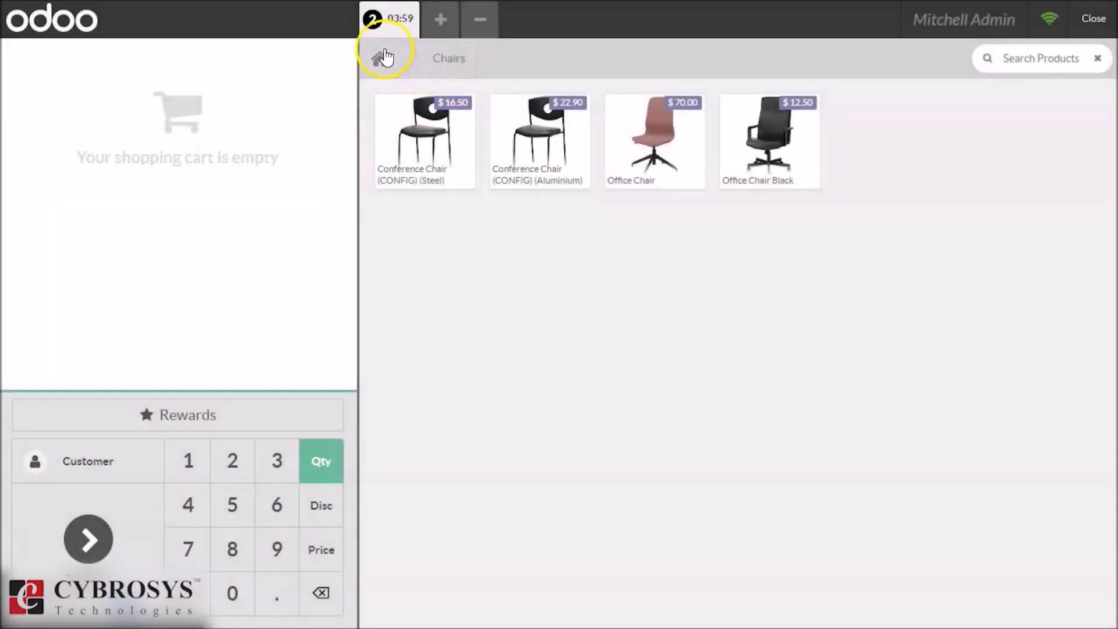
Show all categories, search 'pp', and add ppos demo at $100.00 to a new order
left_click(383, 57)
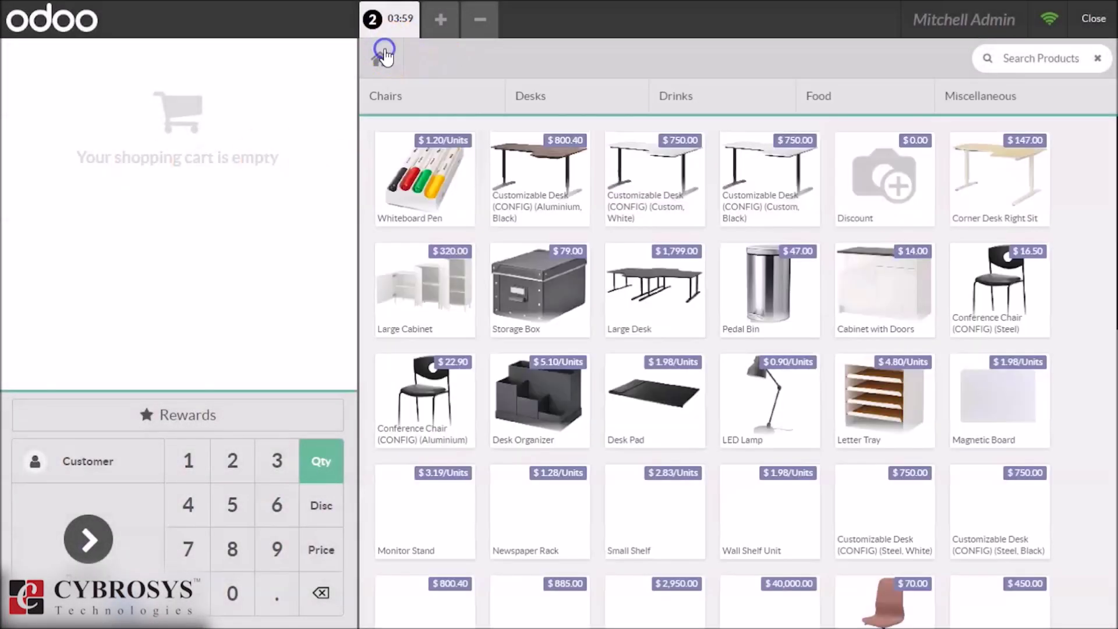
left_click(1014, 58)
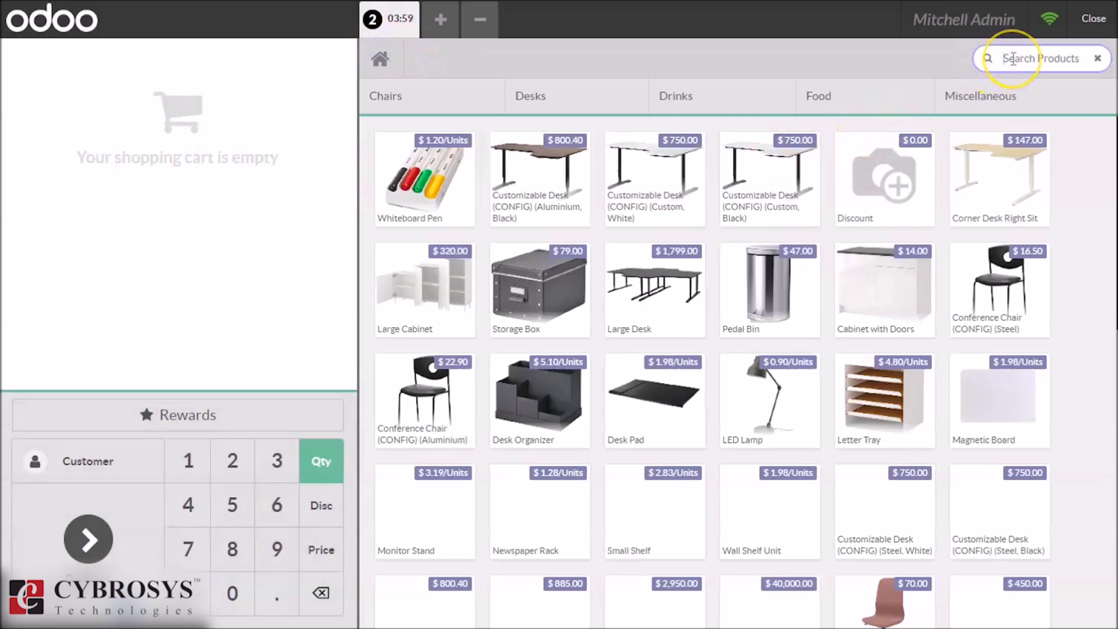
type("pp")
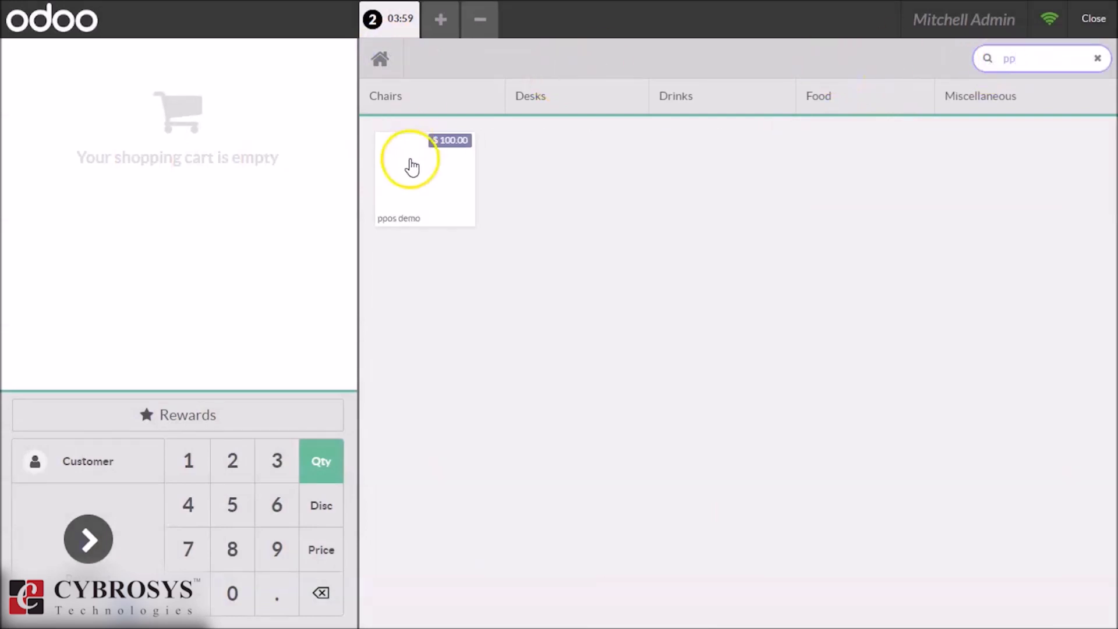
left_click(413, 167)
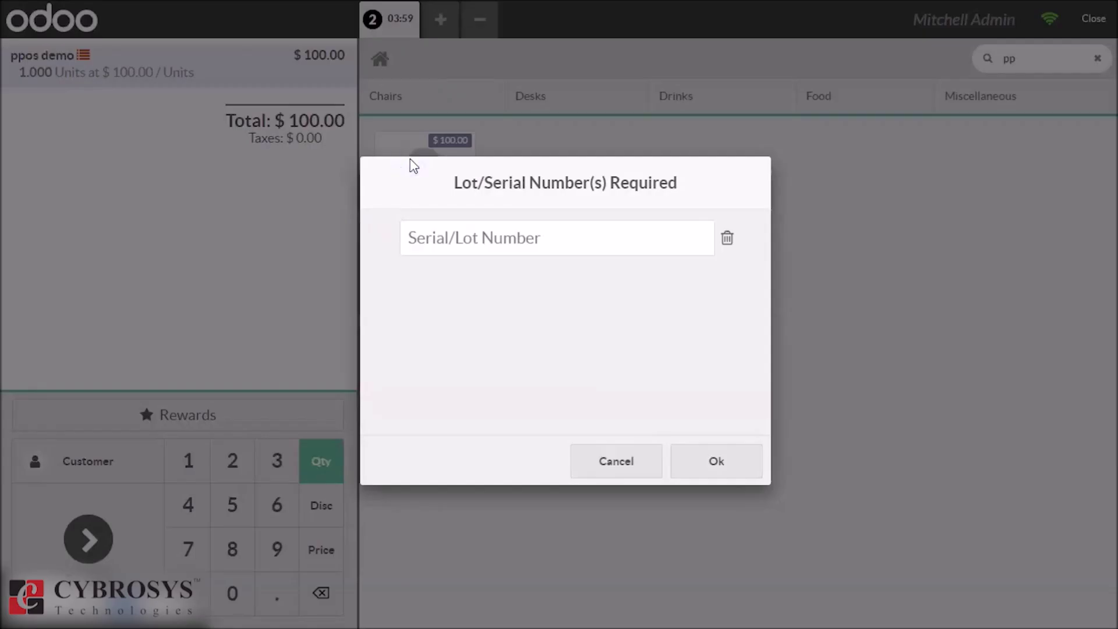
Add a ppos demo line of 125 units from lot 1230
key("1")
key("2")
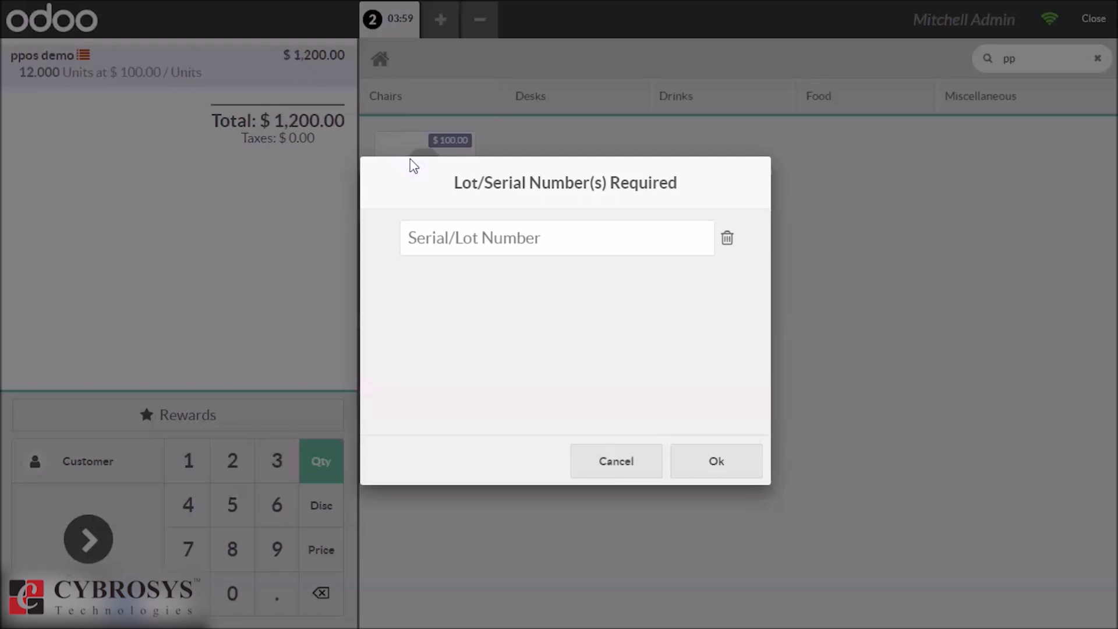
left_click(440, 244)
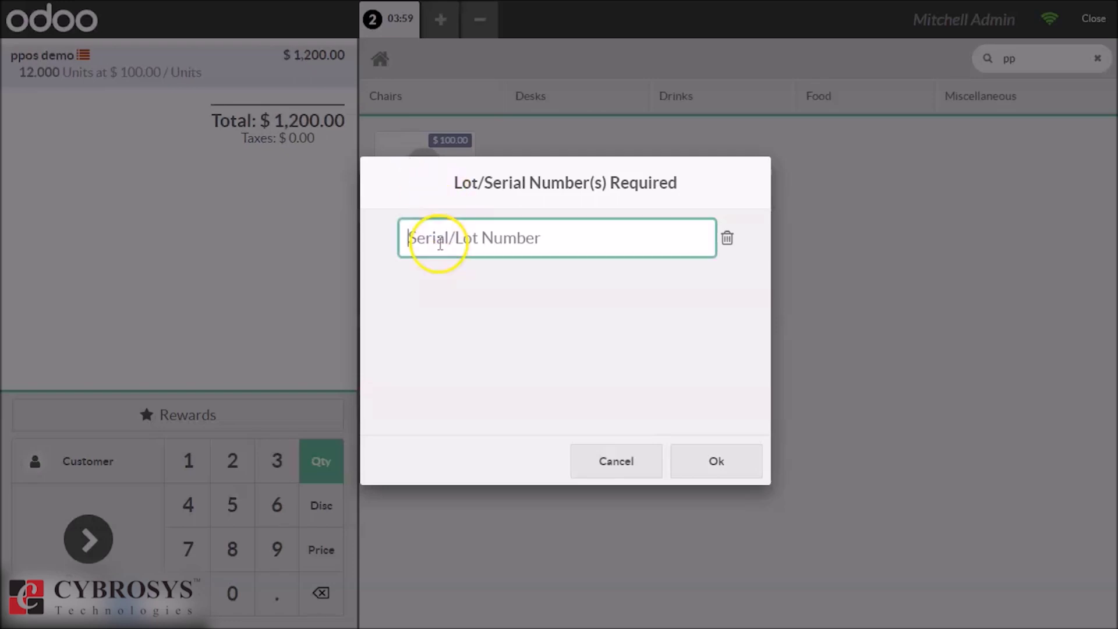
type("1230")
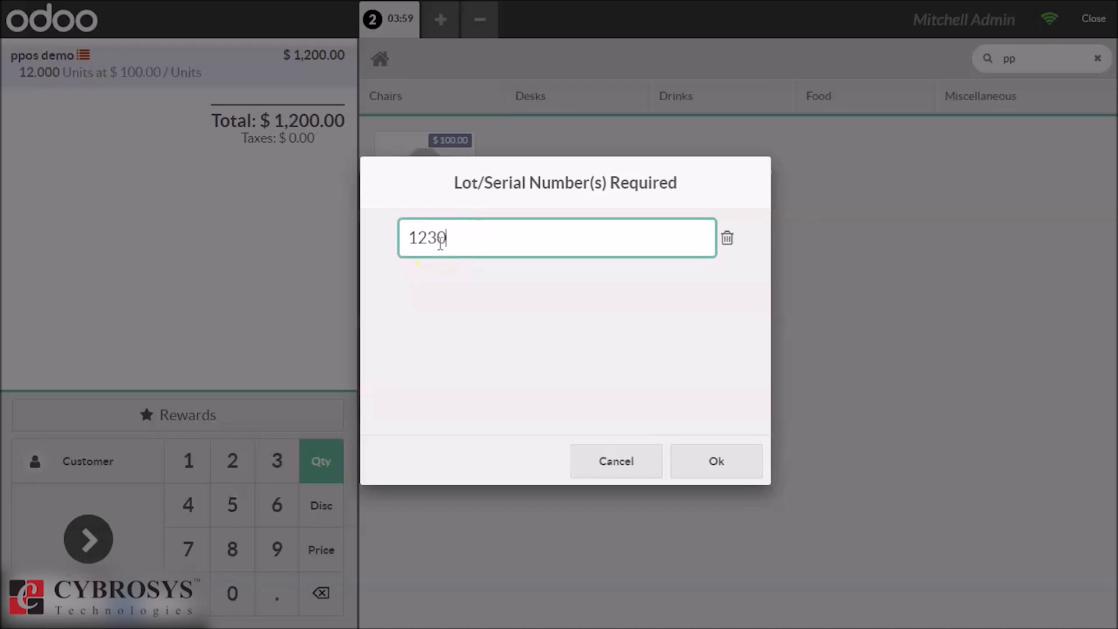
left_click(700, 474)
left_click(232, 514)
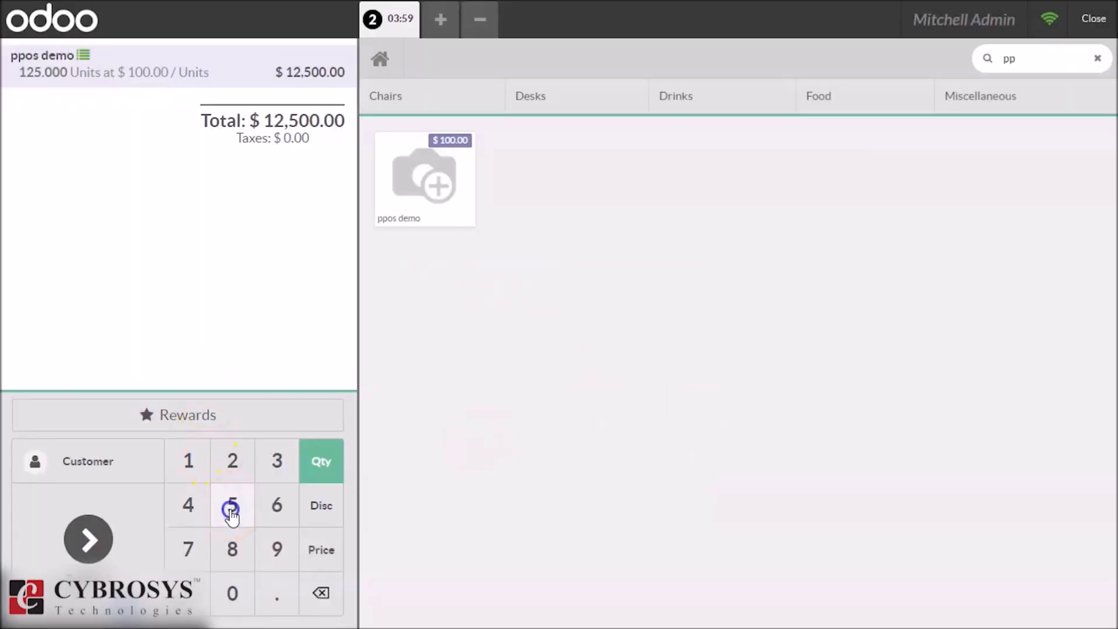
Add a second ppos demo line of 10 units from lot 1234 and proceed to payment for $13,500
left_click(408, 223)
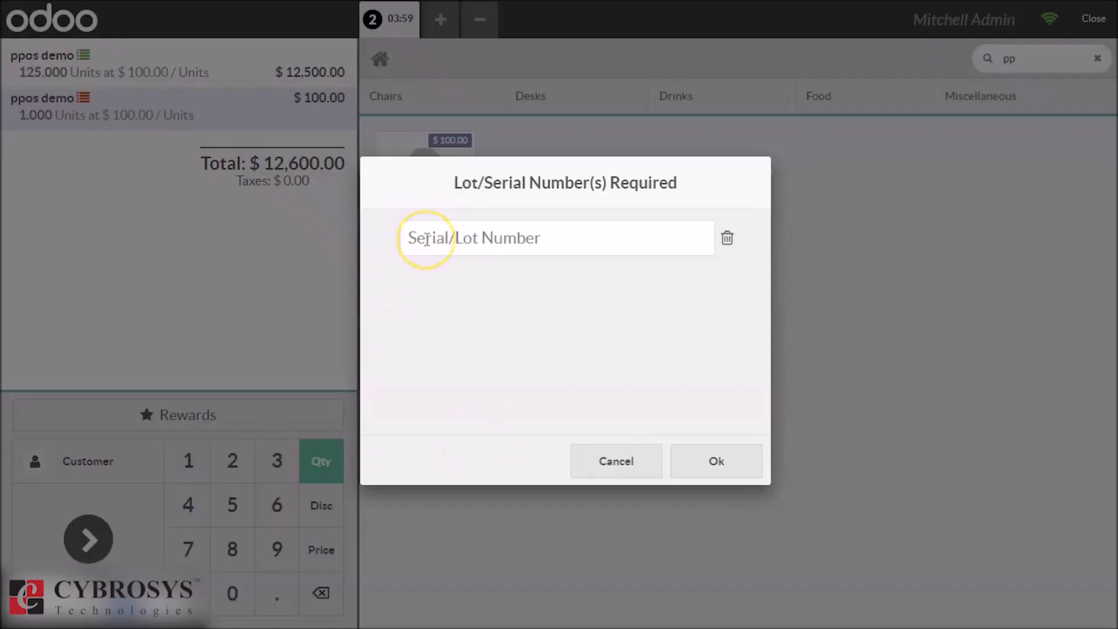
key("1")
key("2")
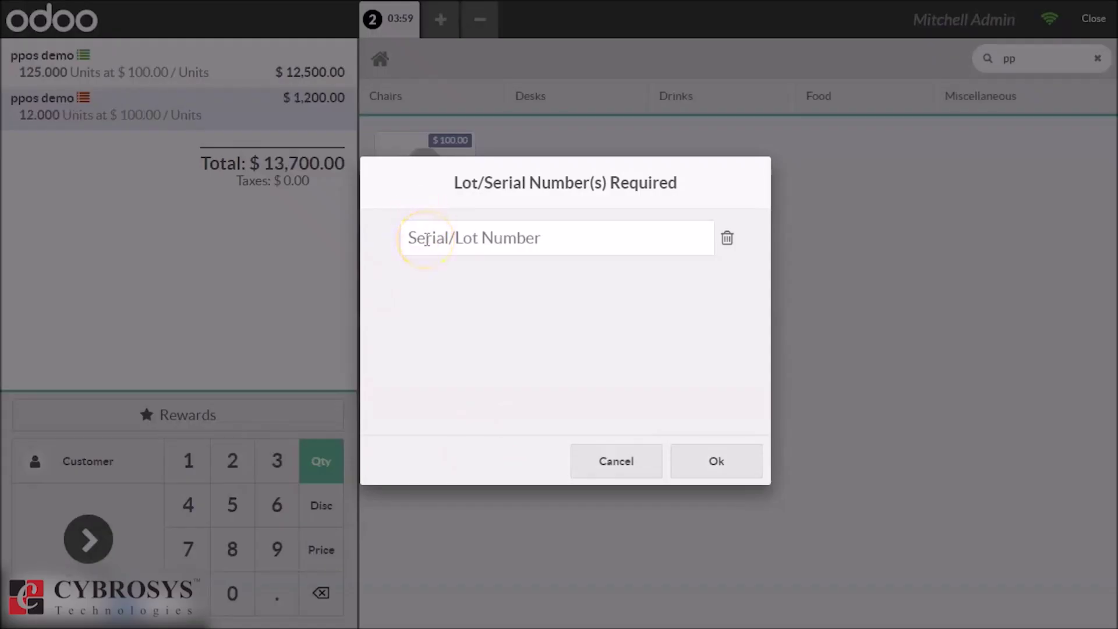
left_click(425, 239)
type("1123")
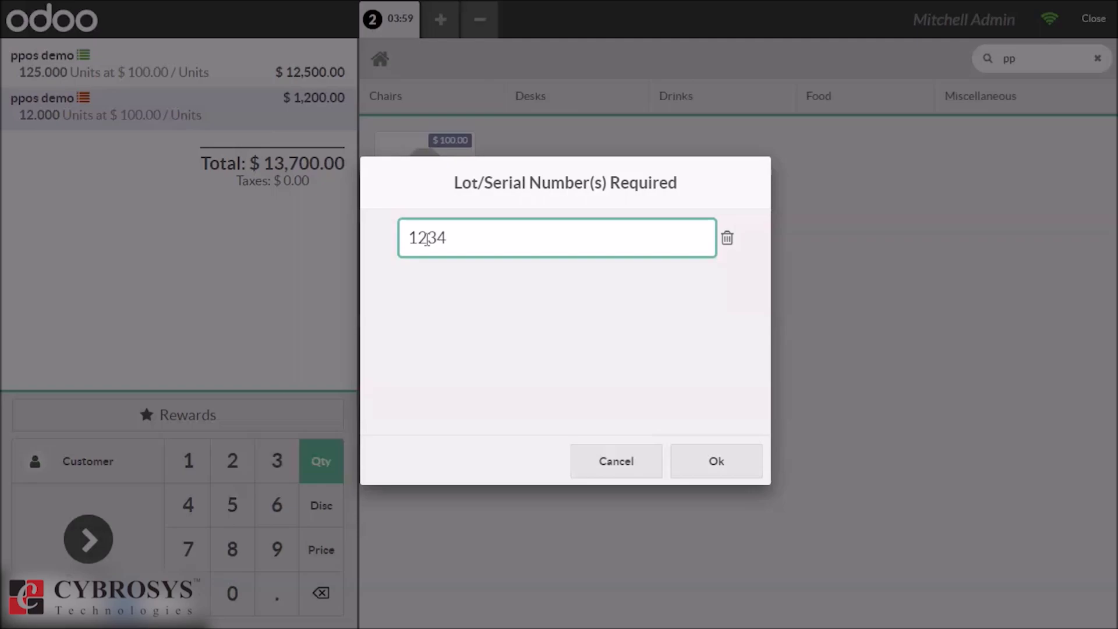
left_click(704, 464)
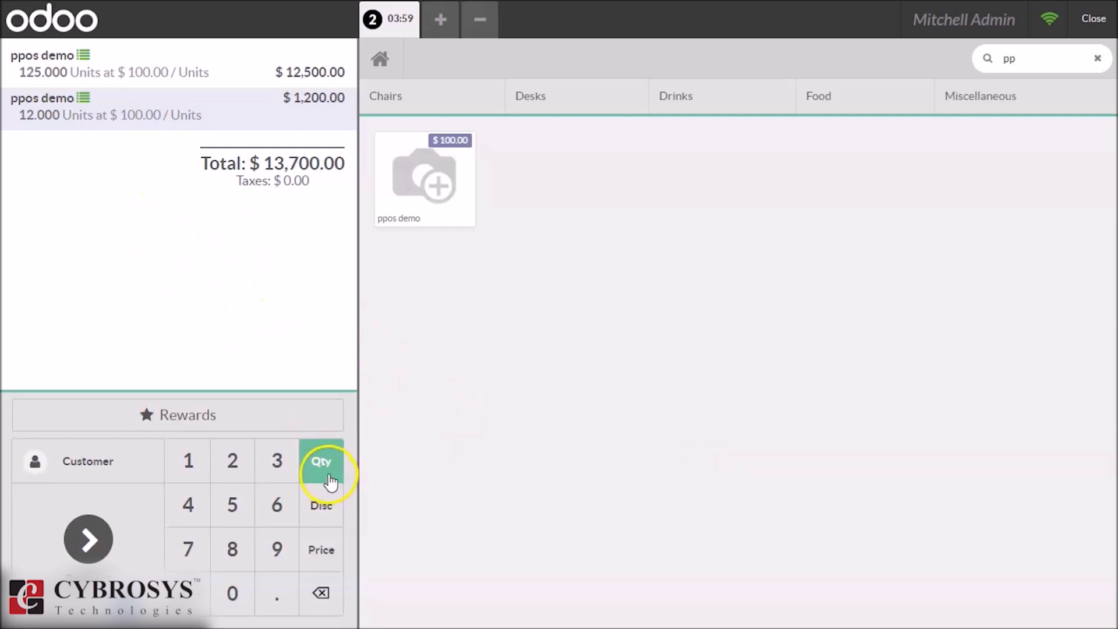
left_click(200, 468)
left_click(233, 598)
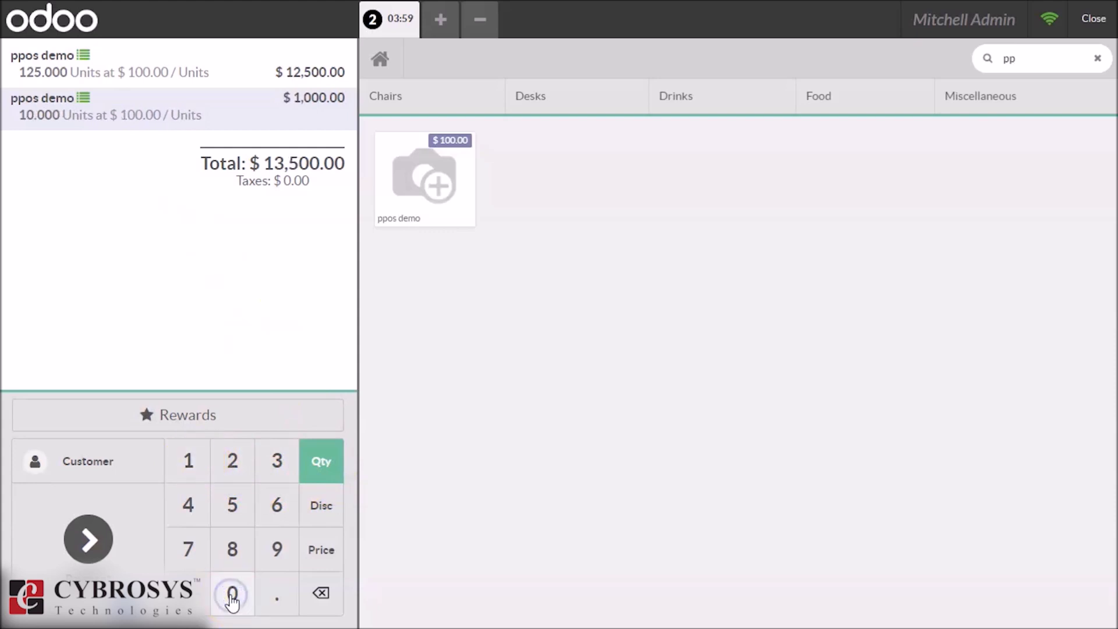
left_click(91, 544)
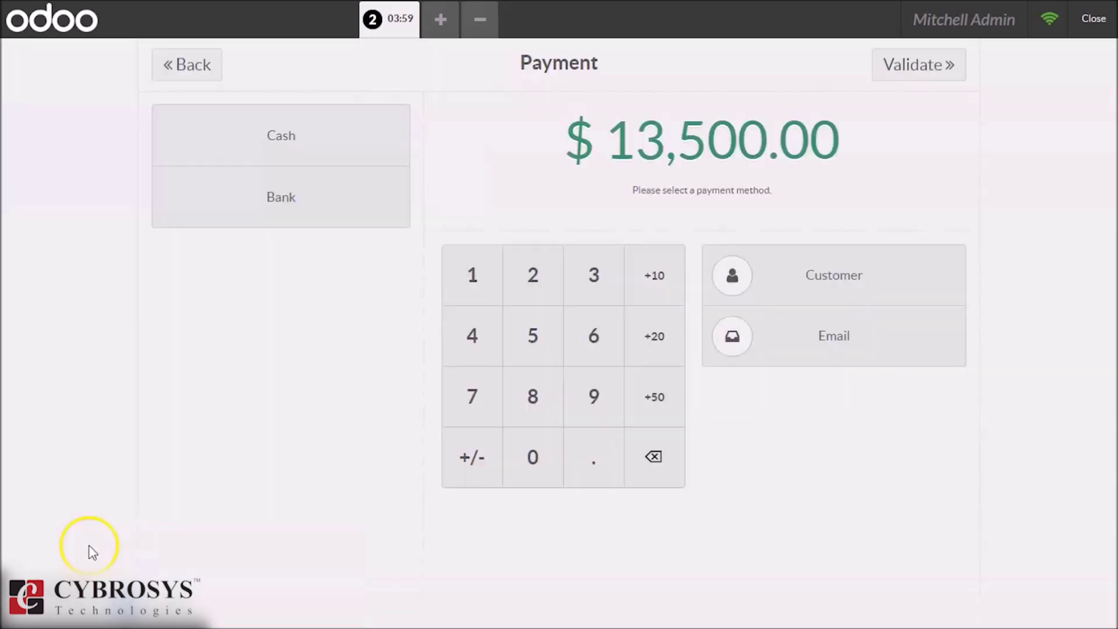
Pay $13,500.00 in cash, validate the order, and close the register back to the backend
left_click(376, 151)
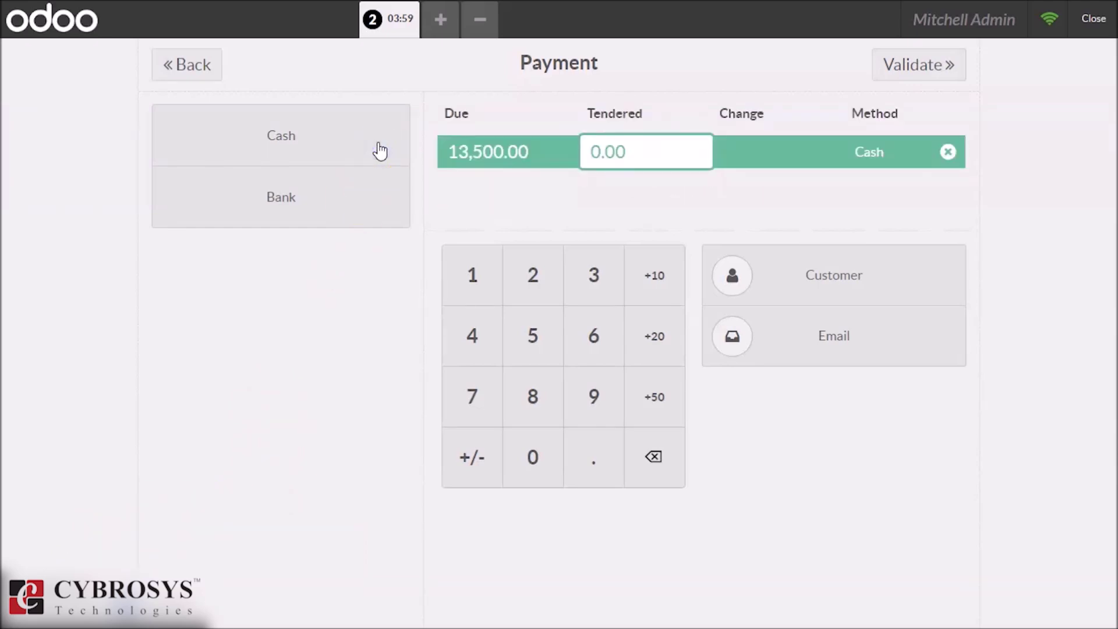
type("13,")
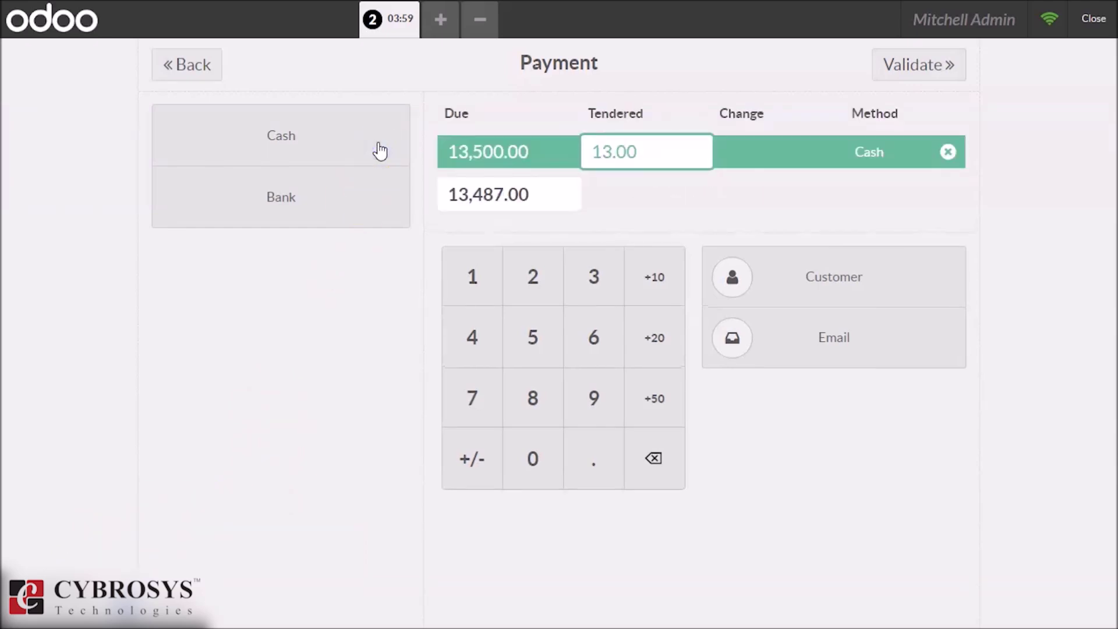
type("500")
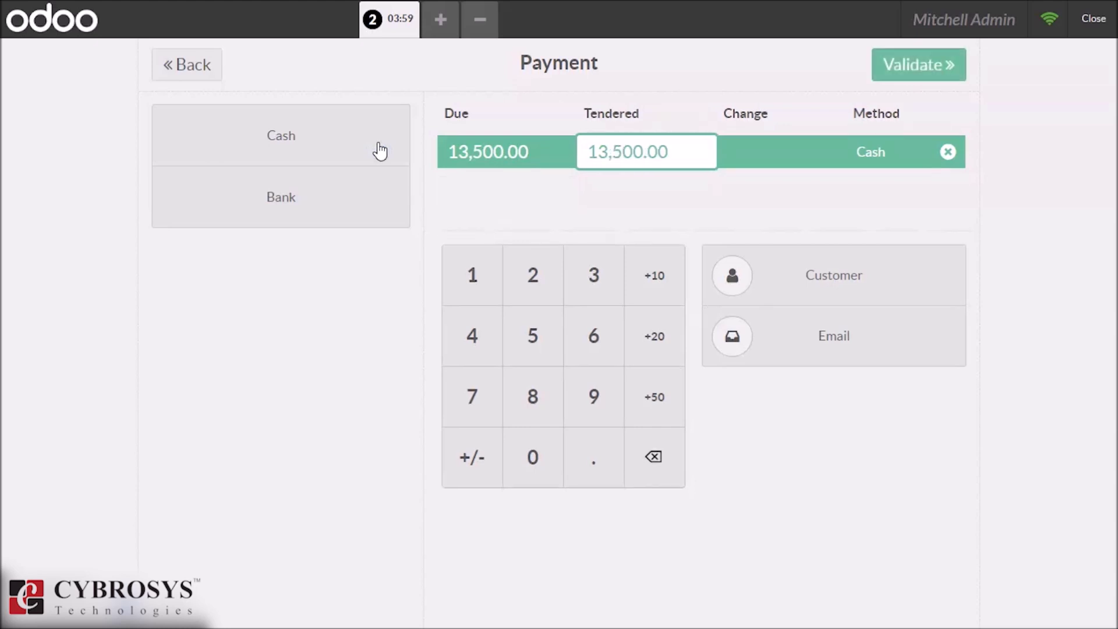
key("Return")
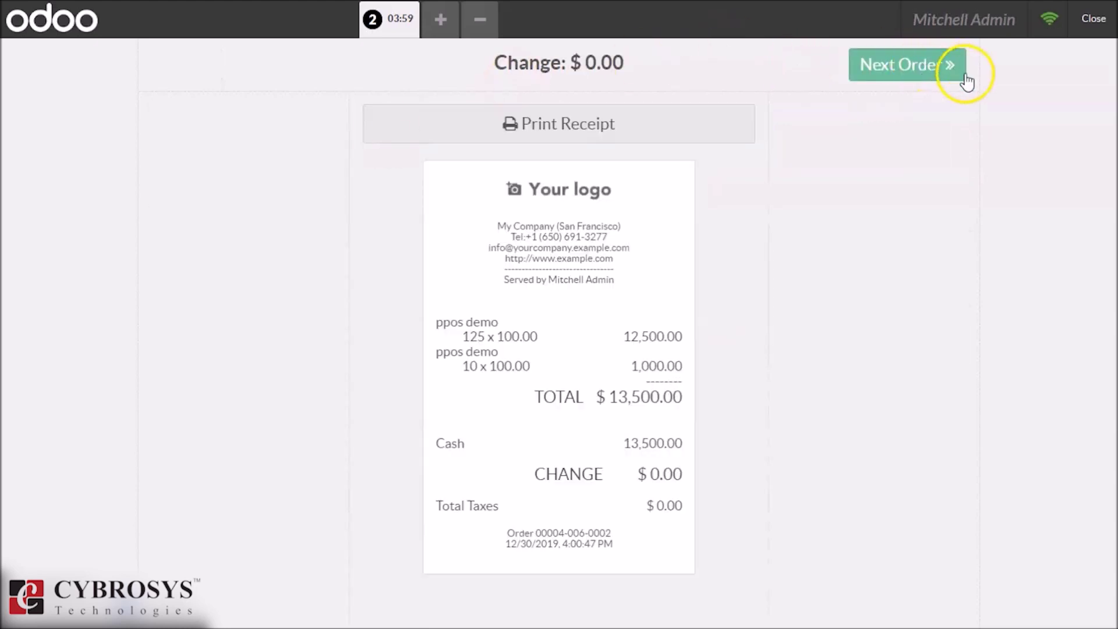
left_click(1094, 19)
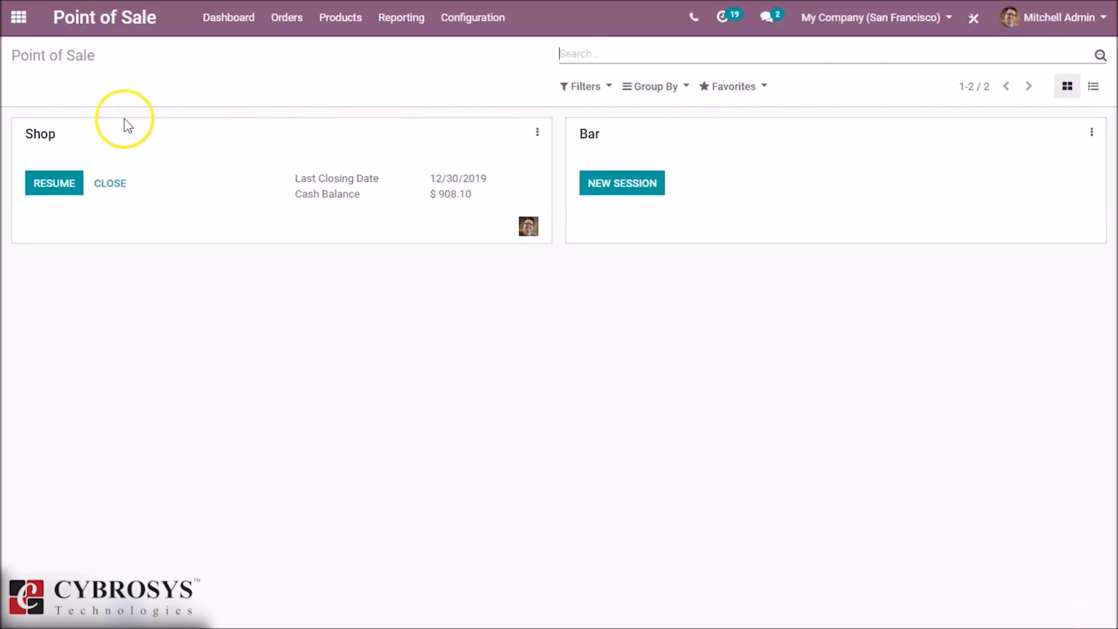
Resume the Shop session, list its six orders, and open order Shop/0008 for $13,500
left_click(104, 185)
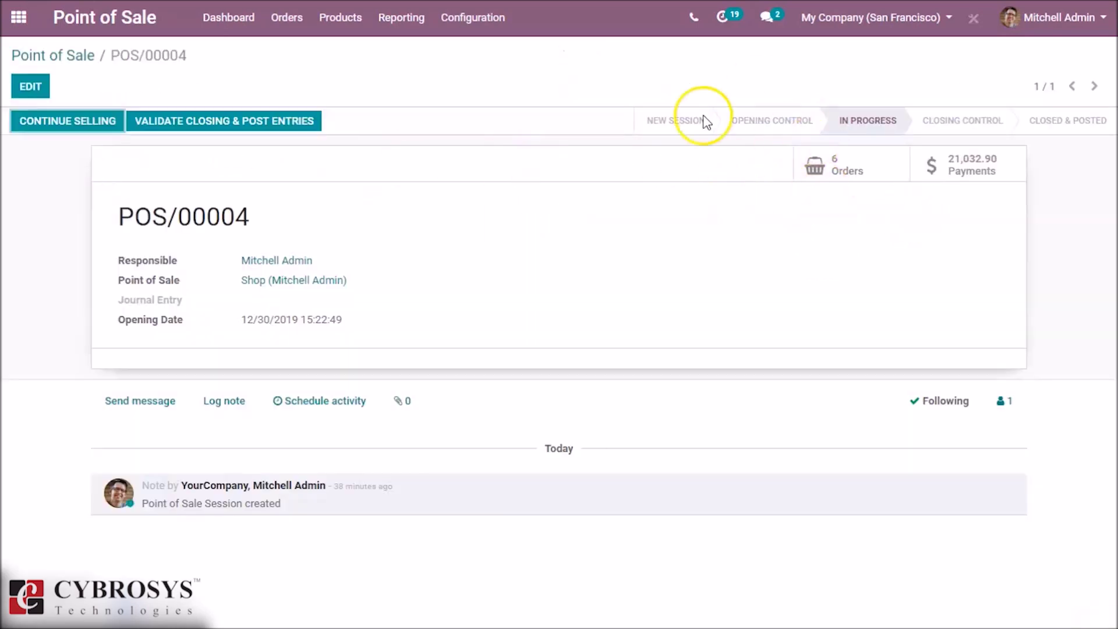
left_click(868, 182)
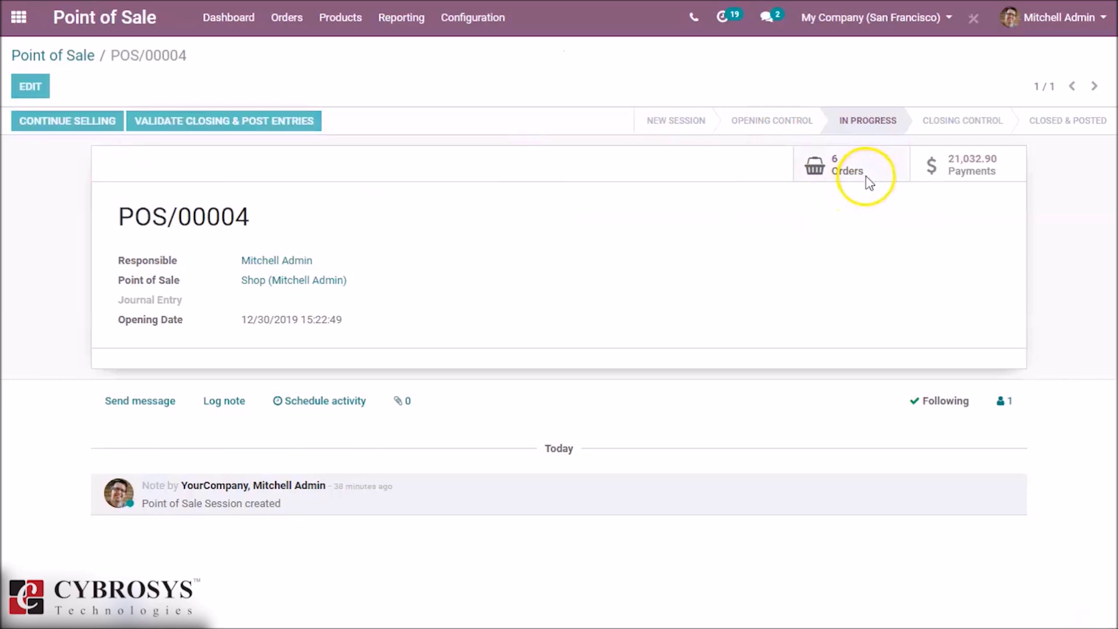
left_click(630, 169)
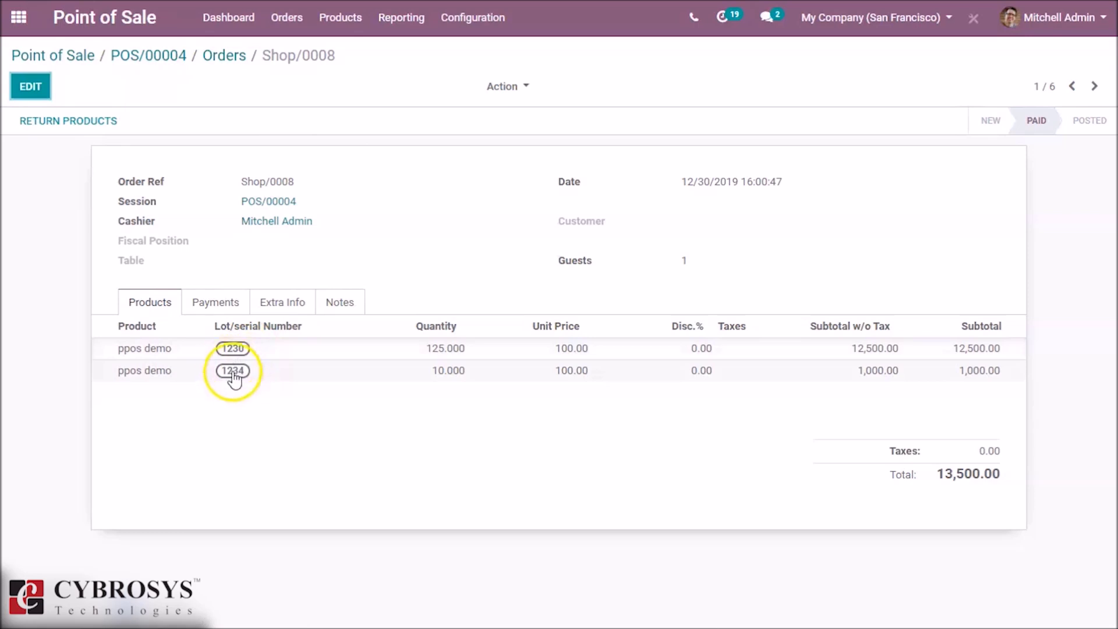
left_click(226, 56)
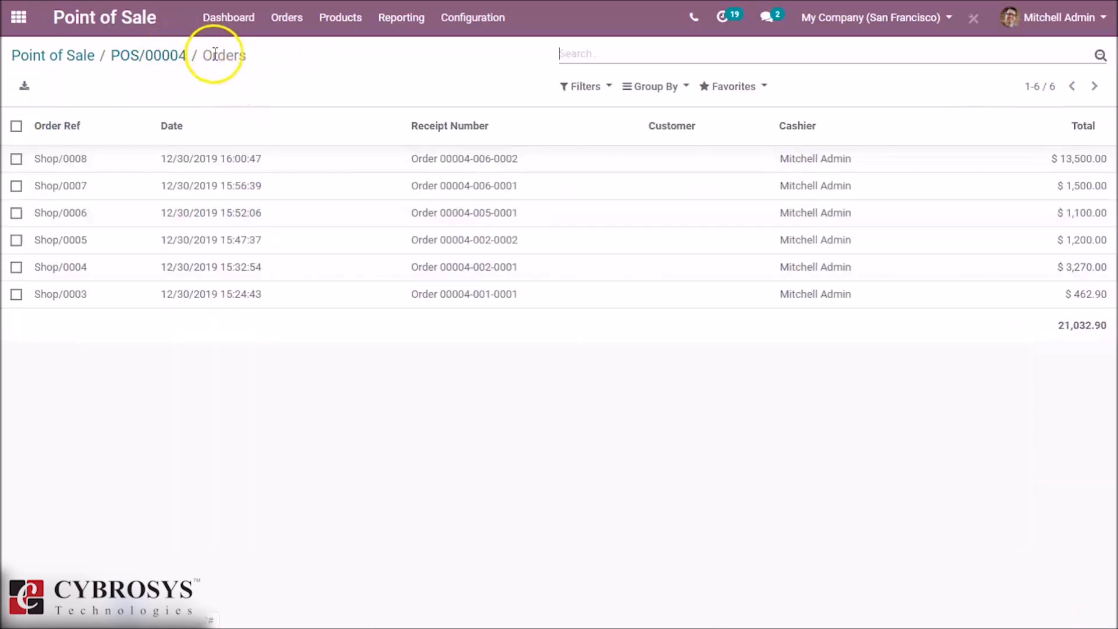
left_click(199, 158)
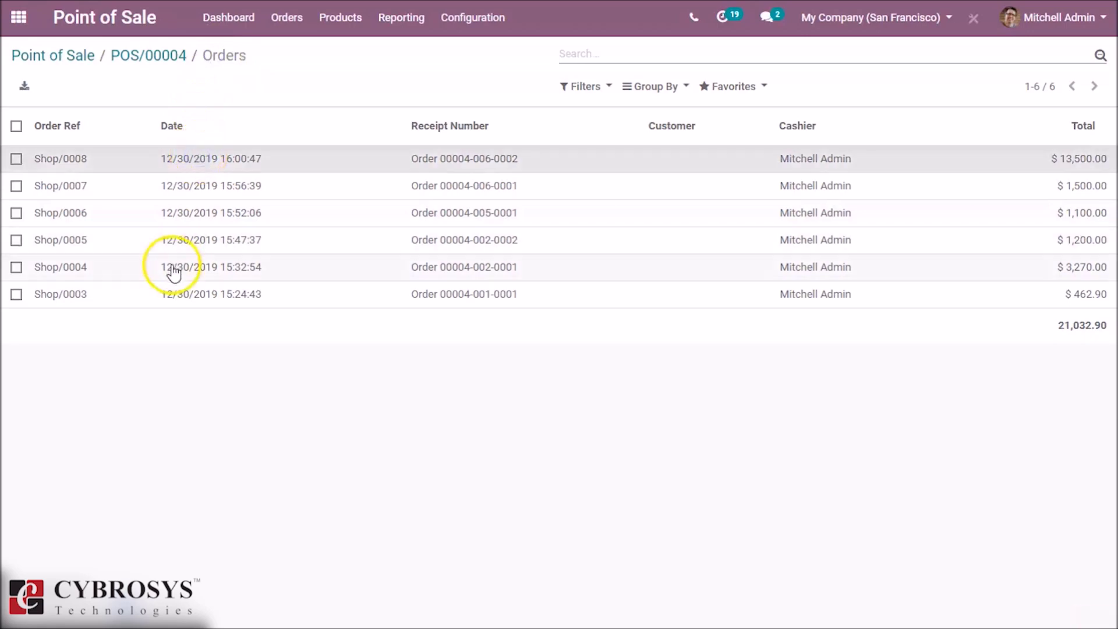
From the lot 1234 order line, view ppos demo stock by lot (1230: -115.00, 1234: 10.00)
left_click(164, 370)
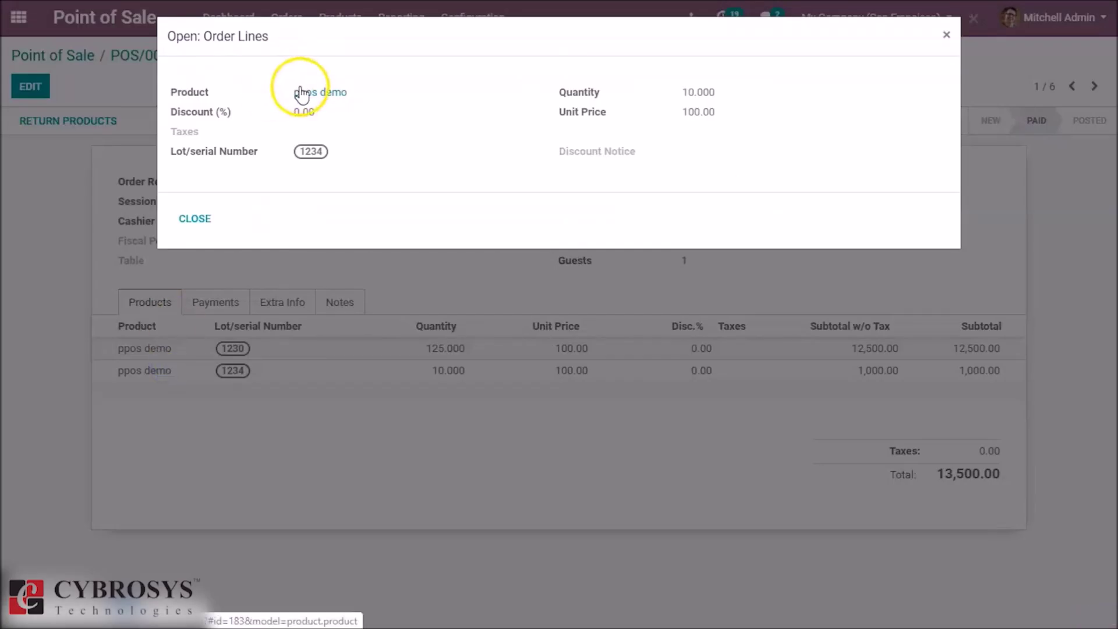
left_click(300, 91)
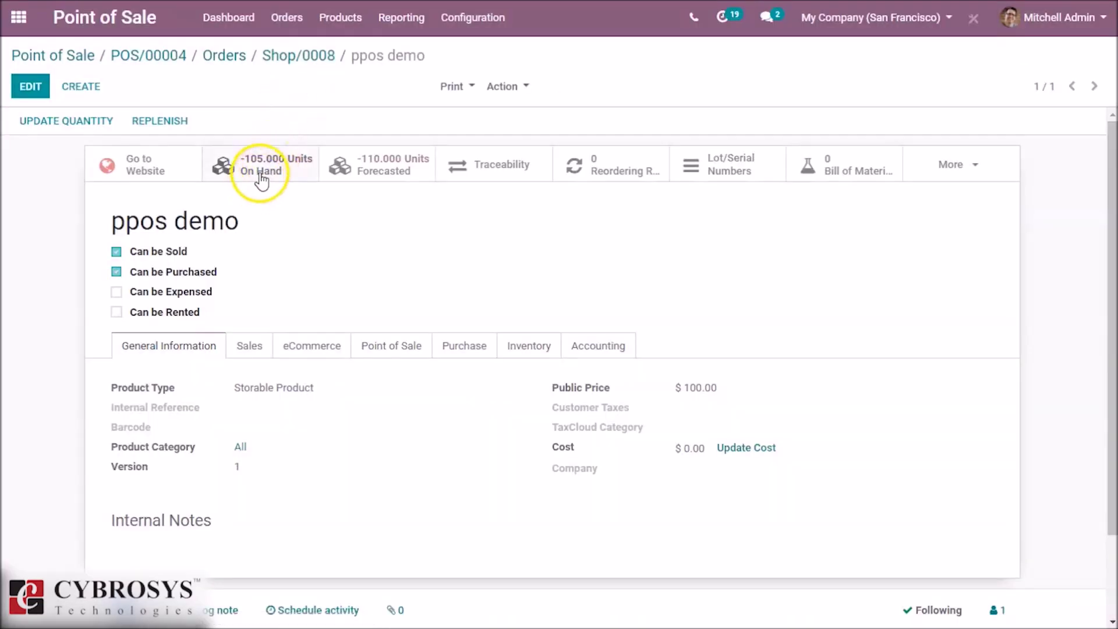
left_click(261, 174)
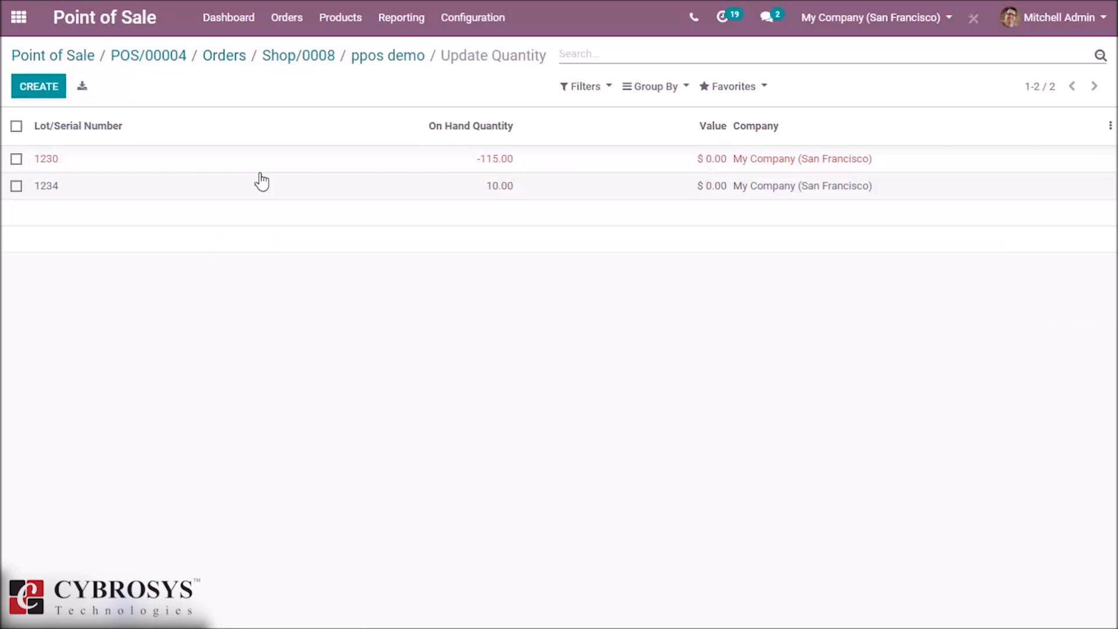